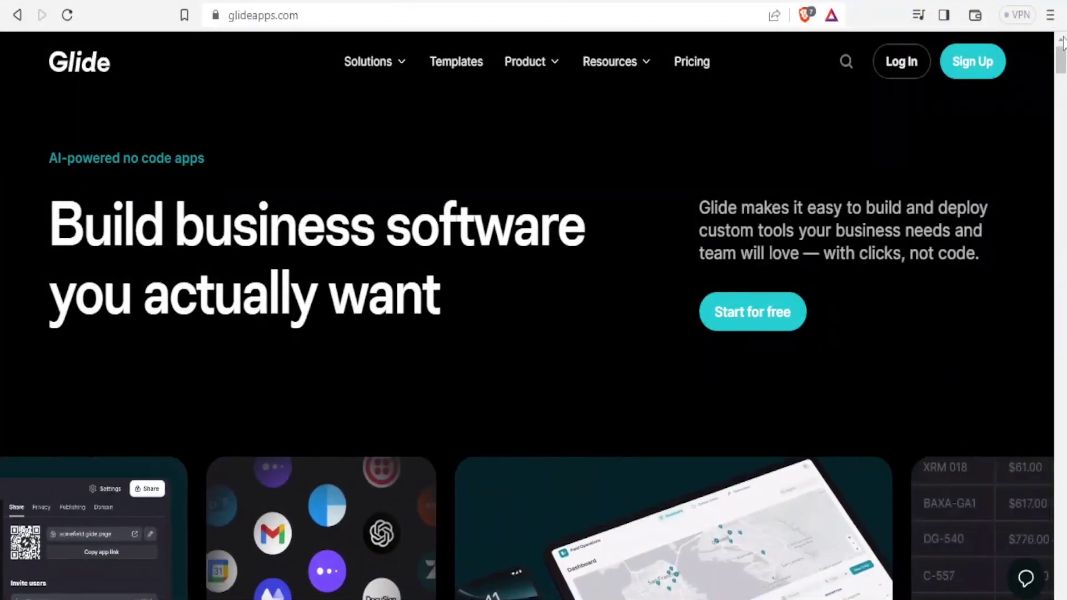
Scroll the glideapps.com landing page down and back up
scroll(1062, 44, down, 2)
scroll(1062, 50, up, 2)
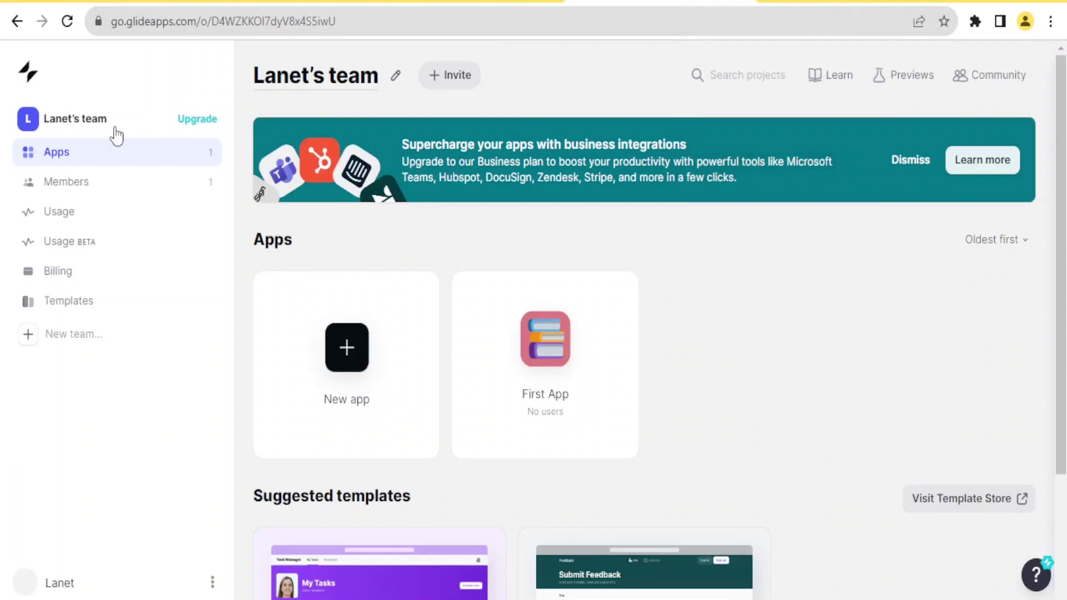
Review team Members without inviting anyone, then check Usage: 0 of 1,000 monthly updates
click(86, 188)
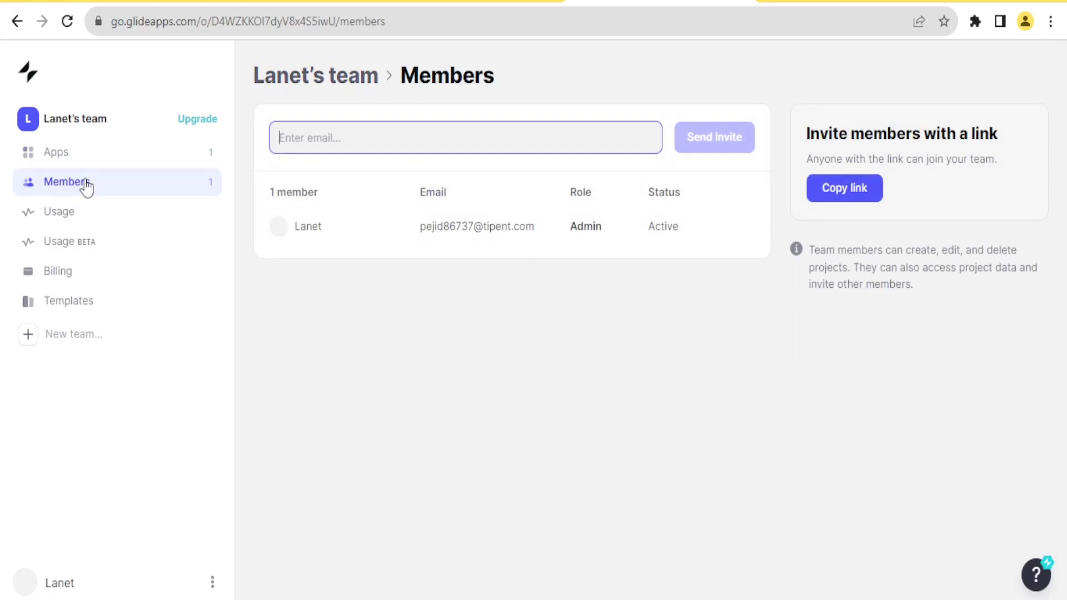
click(299, 131)
click(852, 196)
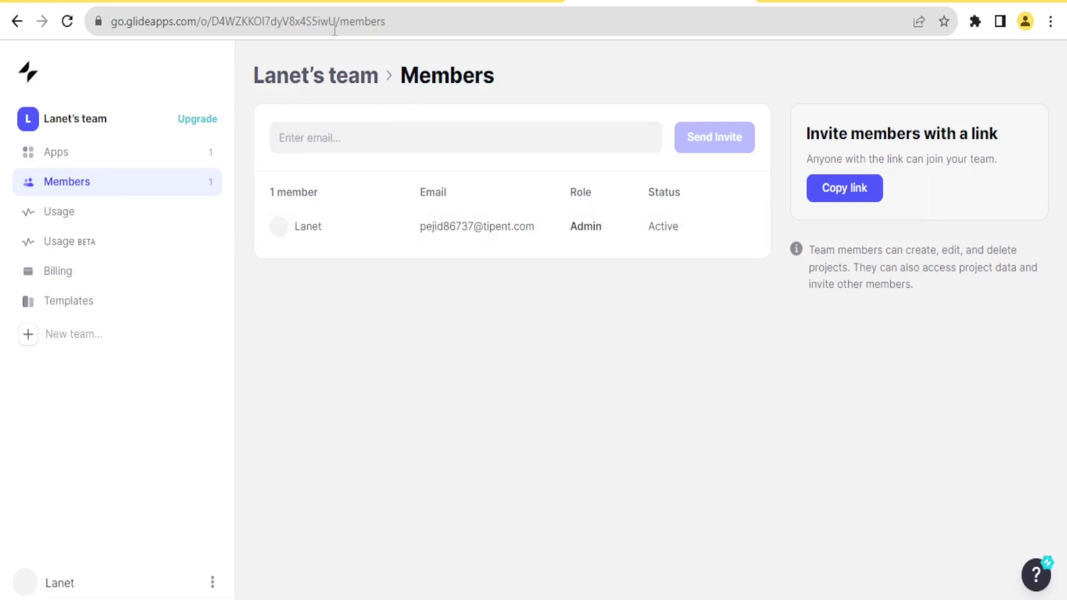
click(53, 217)
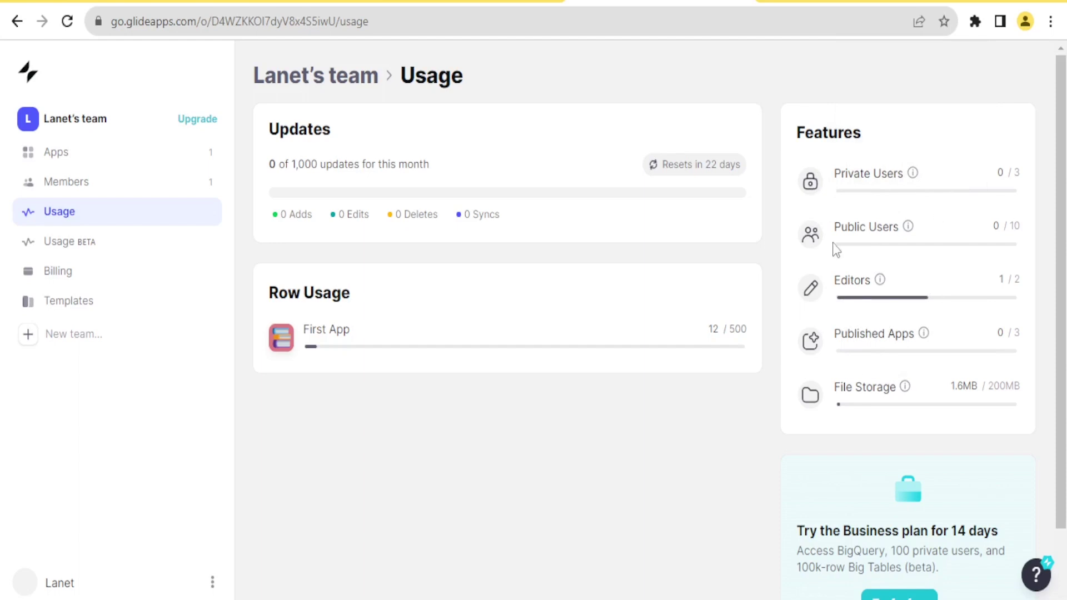
Look over the Billing plan and Templates page, then return to the Apps list
click(39, 271)
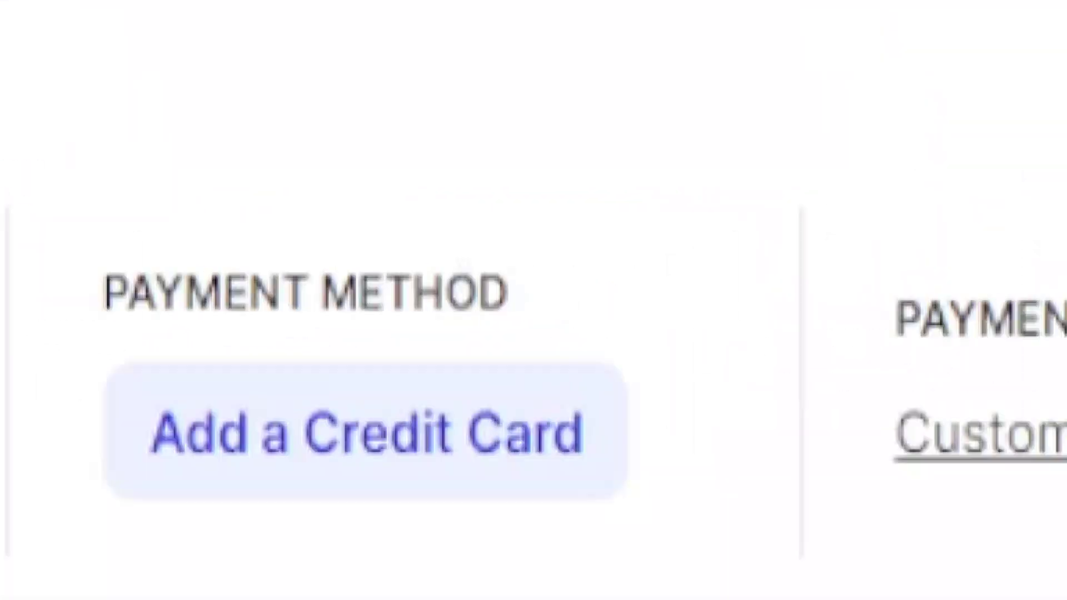
click(69, 301)
click(106, 160)
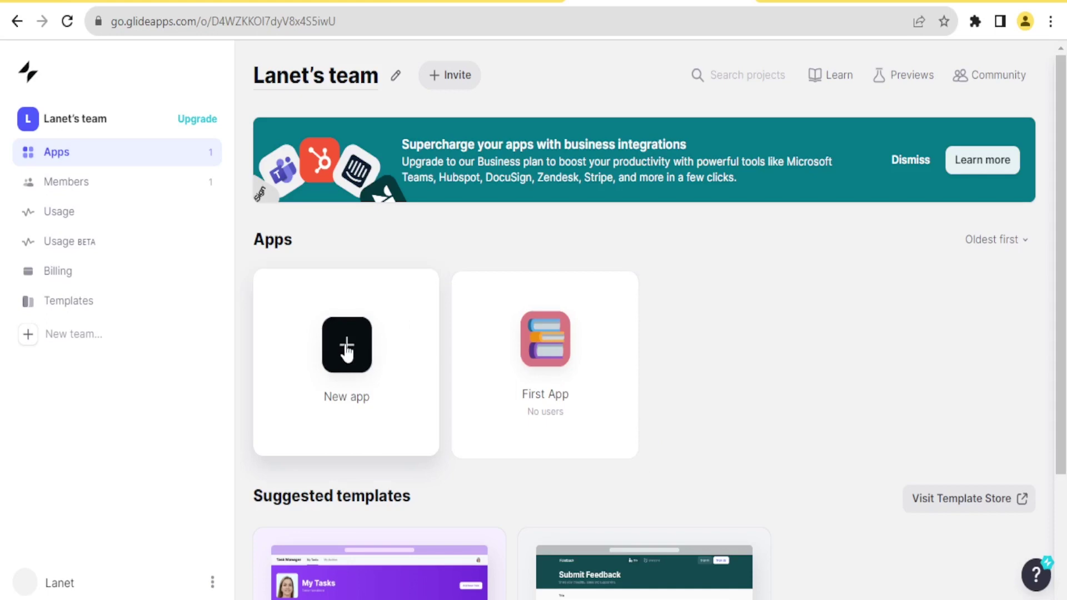
Start a new app and rename it Prayers App
click(347, 351)
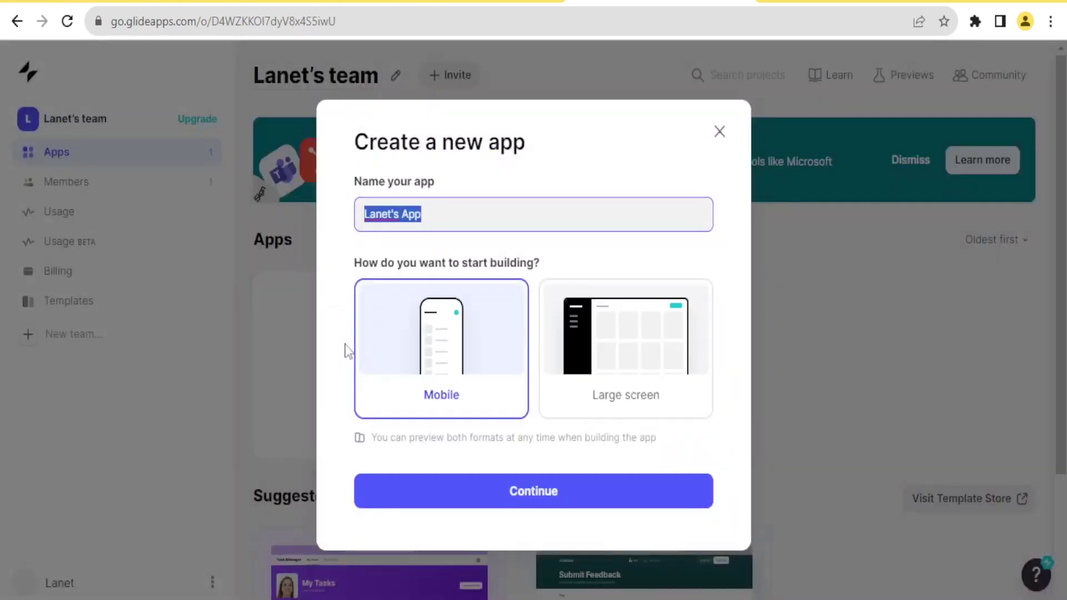
click(431, 219)
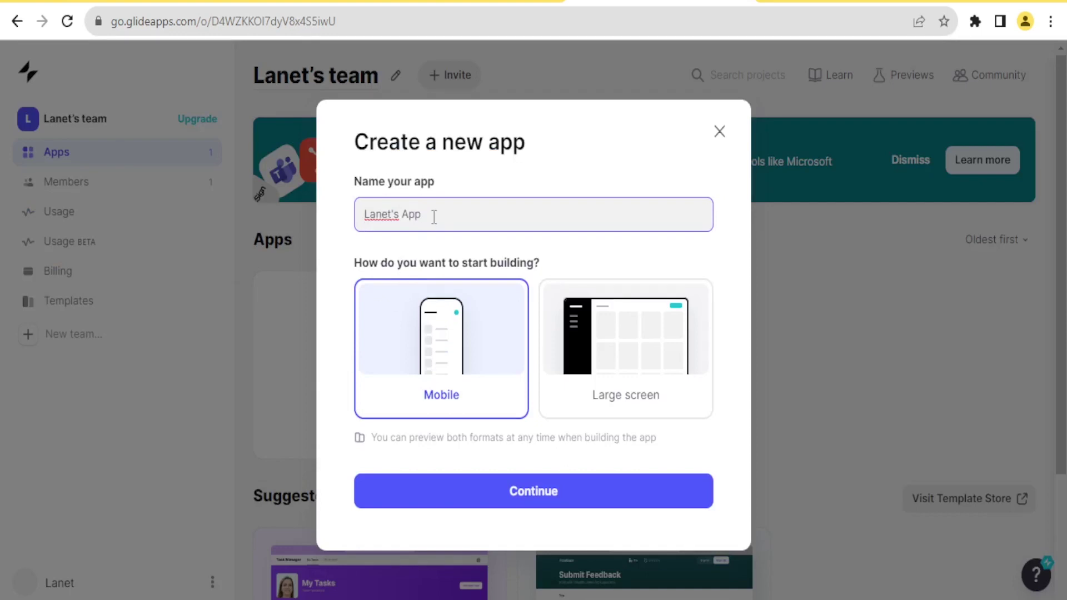
drag(434, 217, 347, 225)
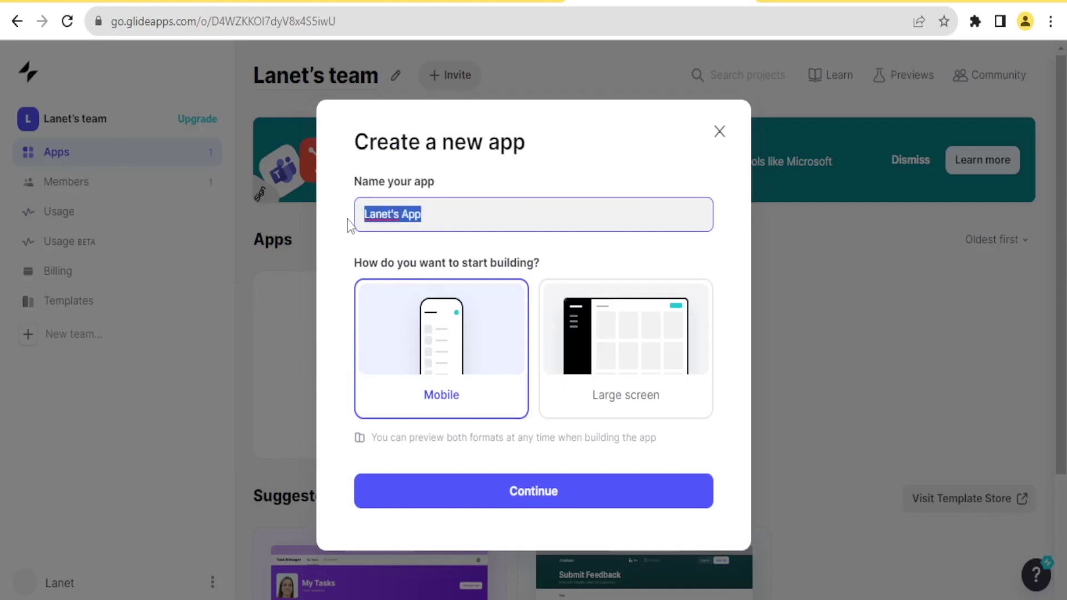
text(Prayer)
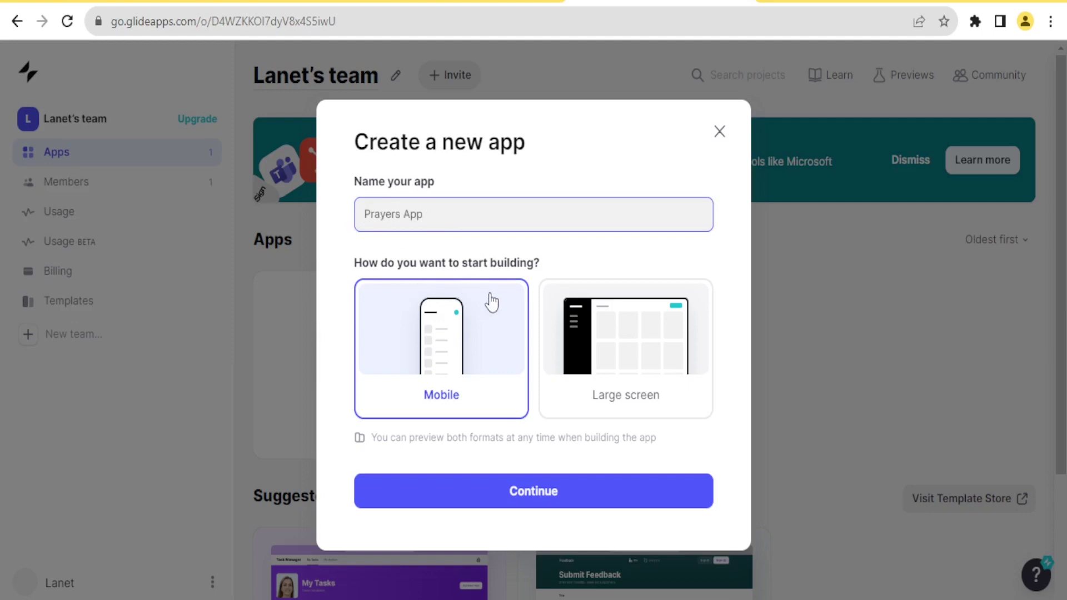
Choose the large screen layout and create the app on Glide Tables
click(607, 374)
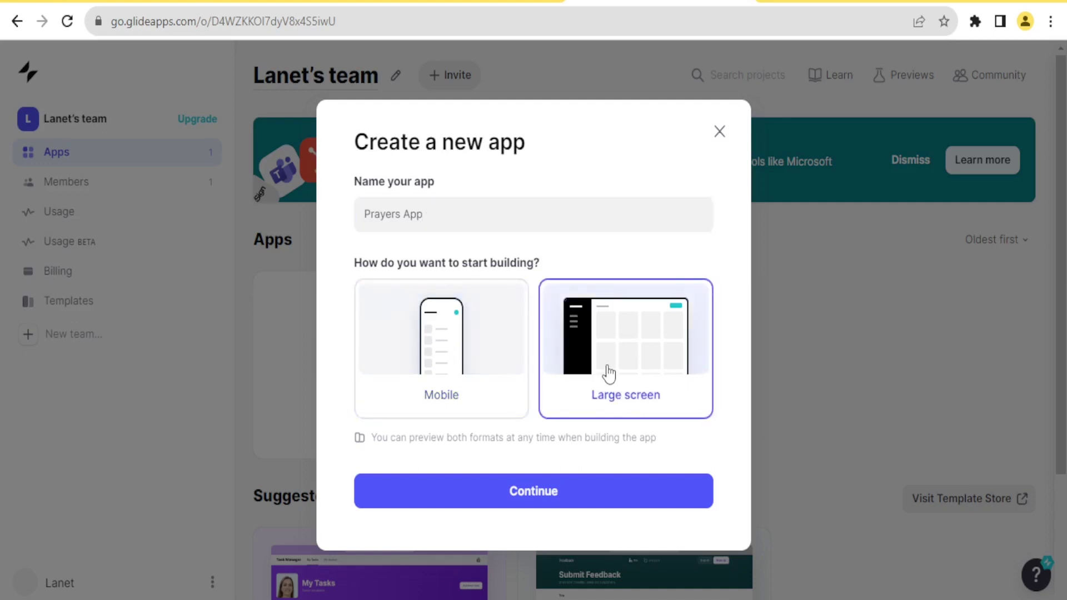
click(477, 336)
click(611, 329)
click(486, 327)
click(676, 338)
click(550, 500)
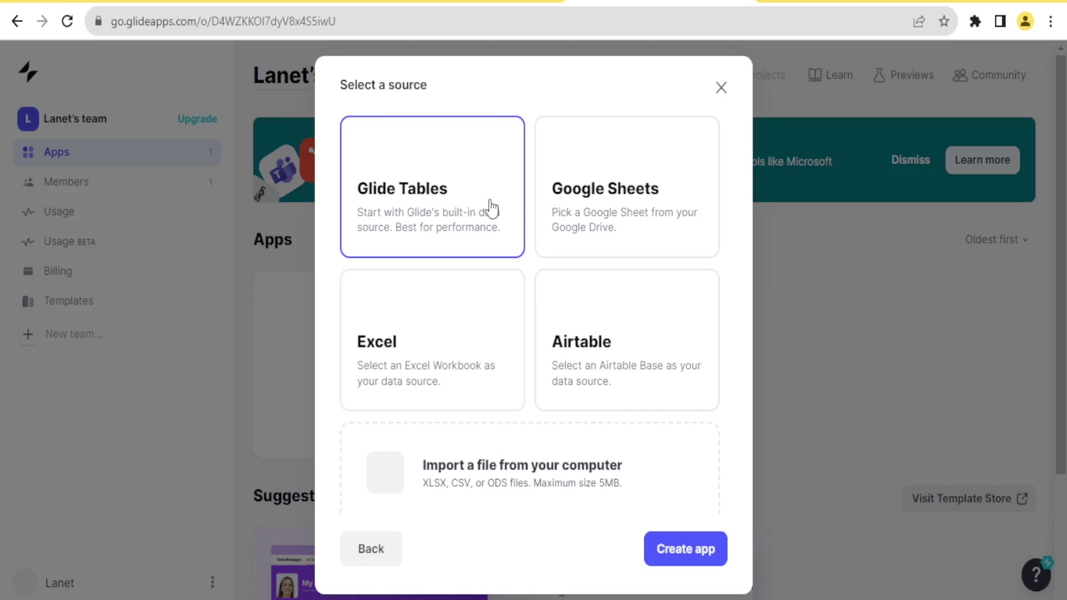
click(678, 551)
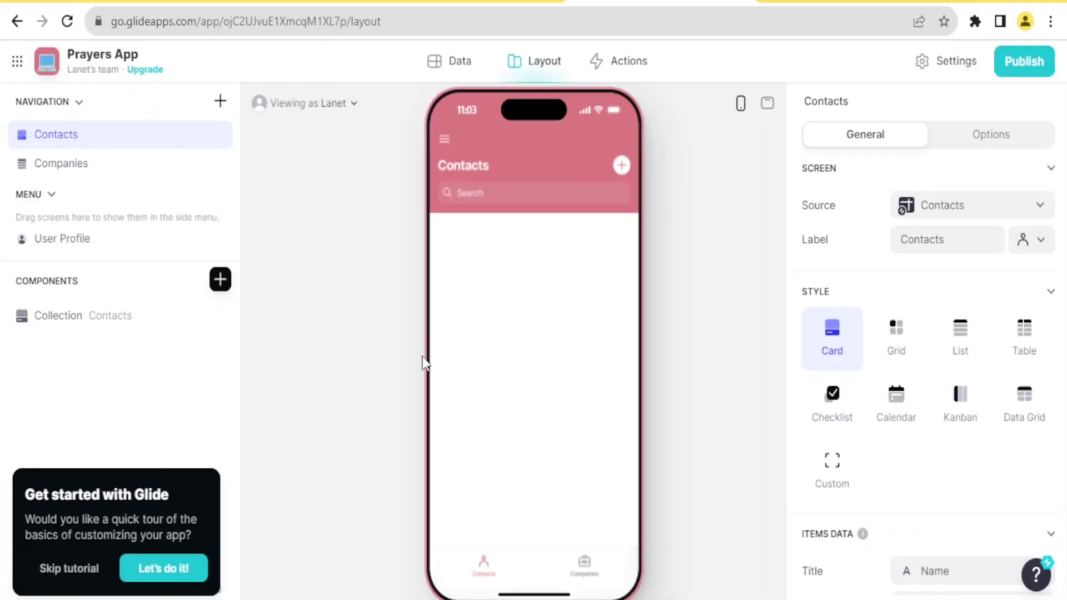
Skip the getting-started tour and switch the preview to desktop width
click(172, 568)
click(84, 568)
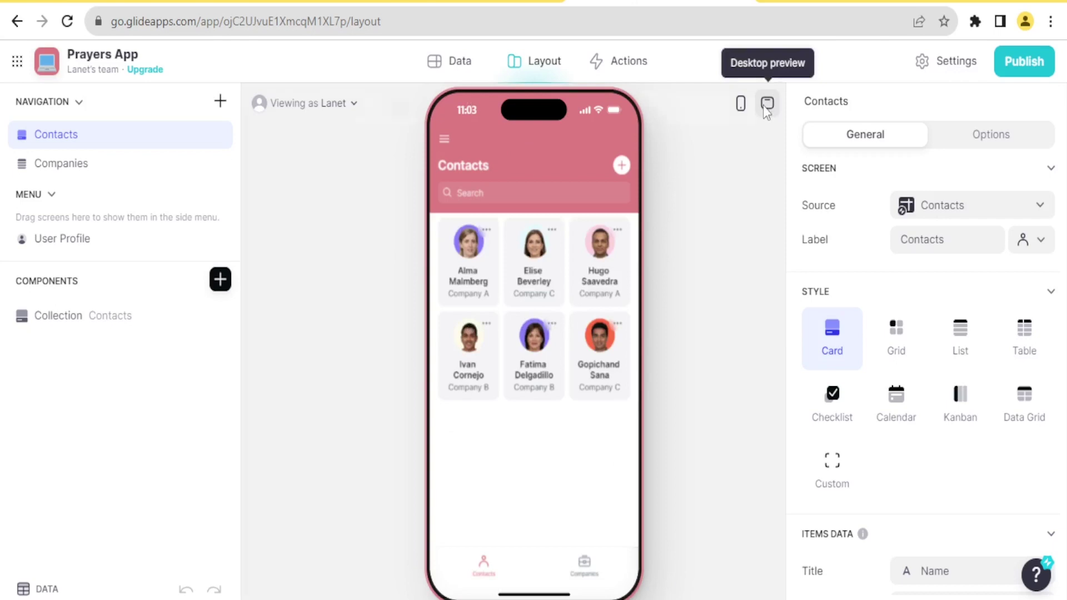
click(767, 107)
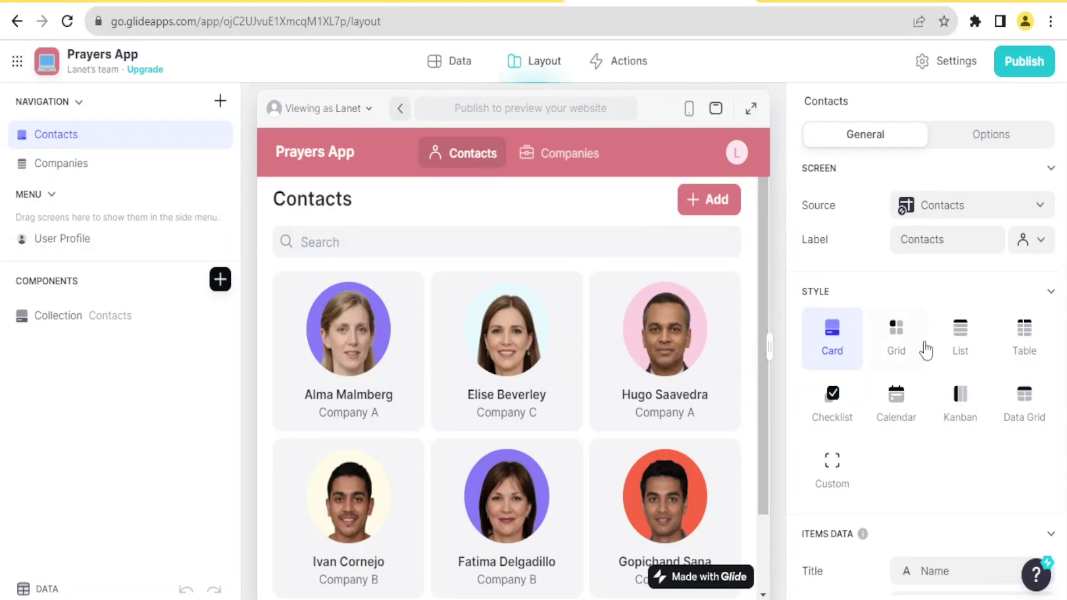
Try grid, card and table styles, settle on List, then view the Contacts data table
click(961, 349)
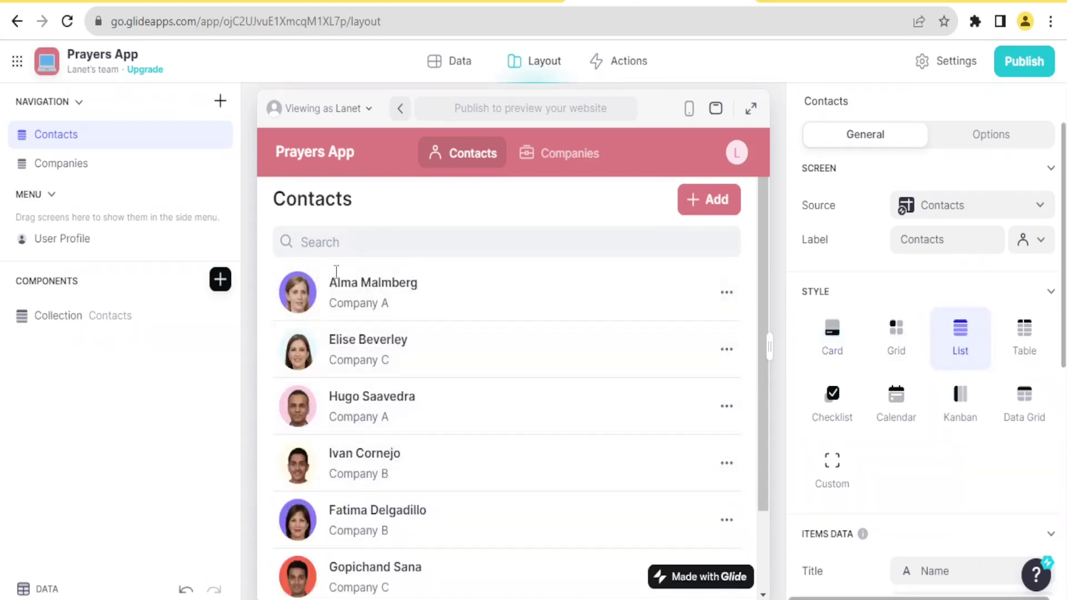
click(890, 351)
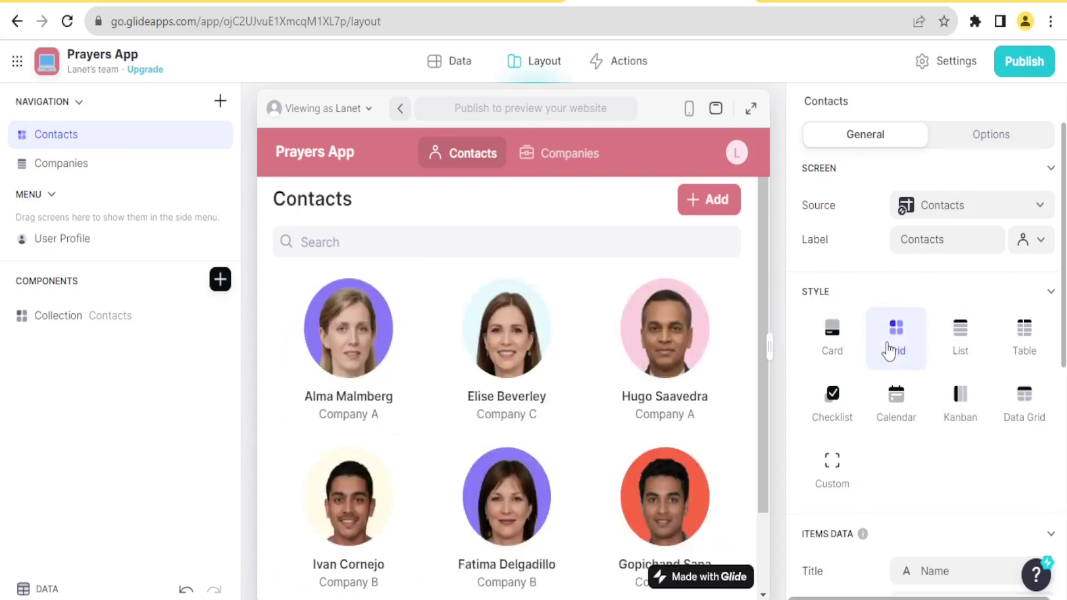
click(832, 332)
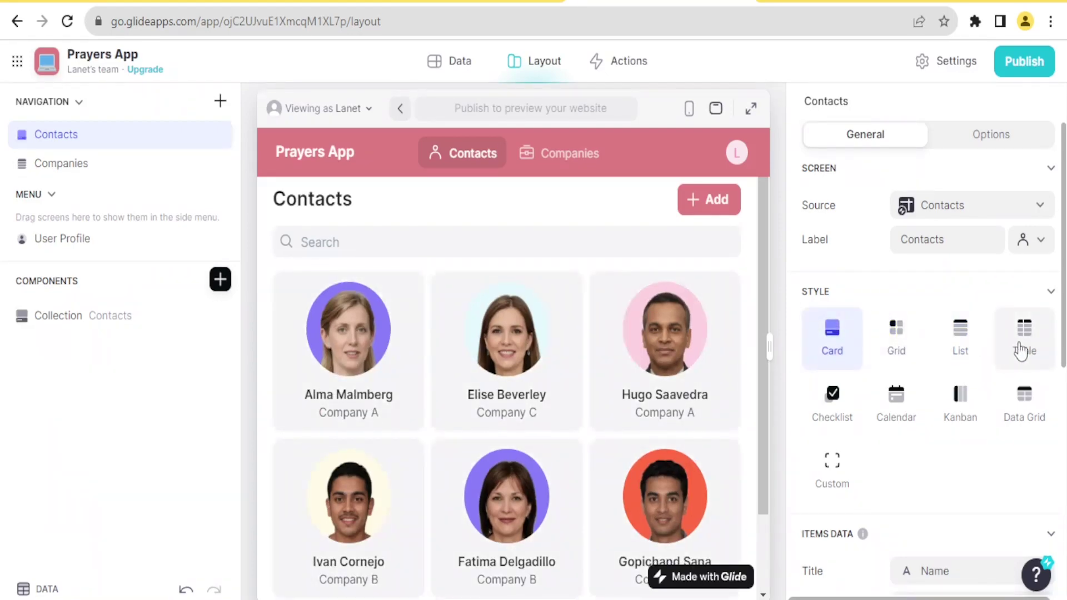
click(1020, 350)
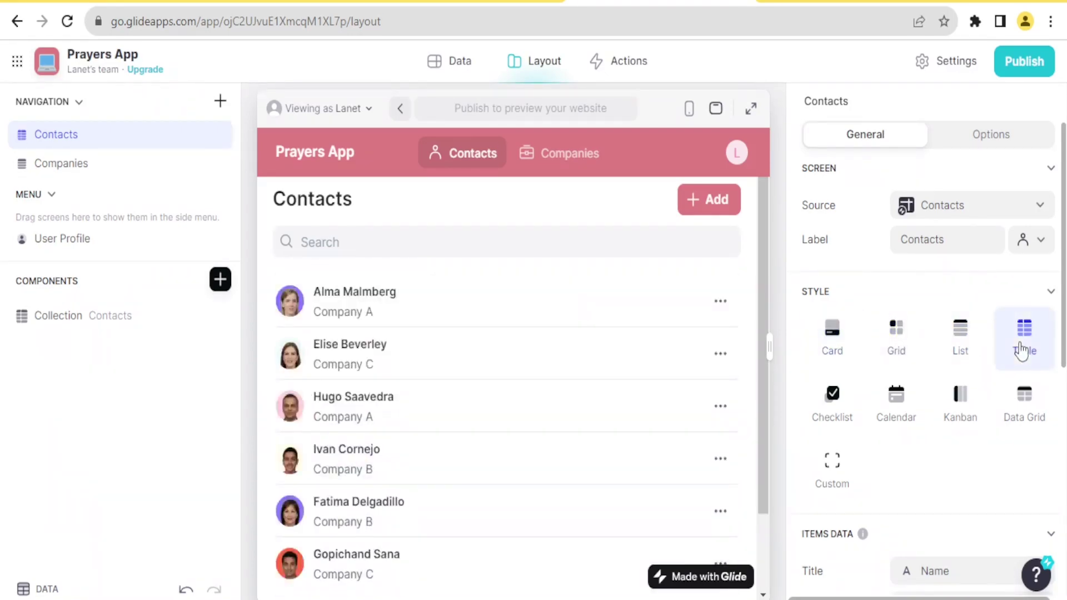
click(966, 338)
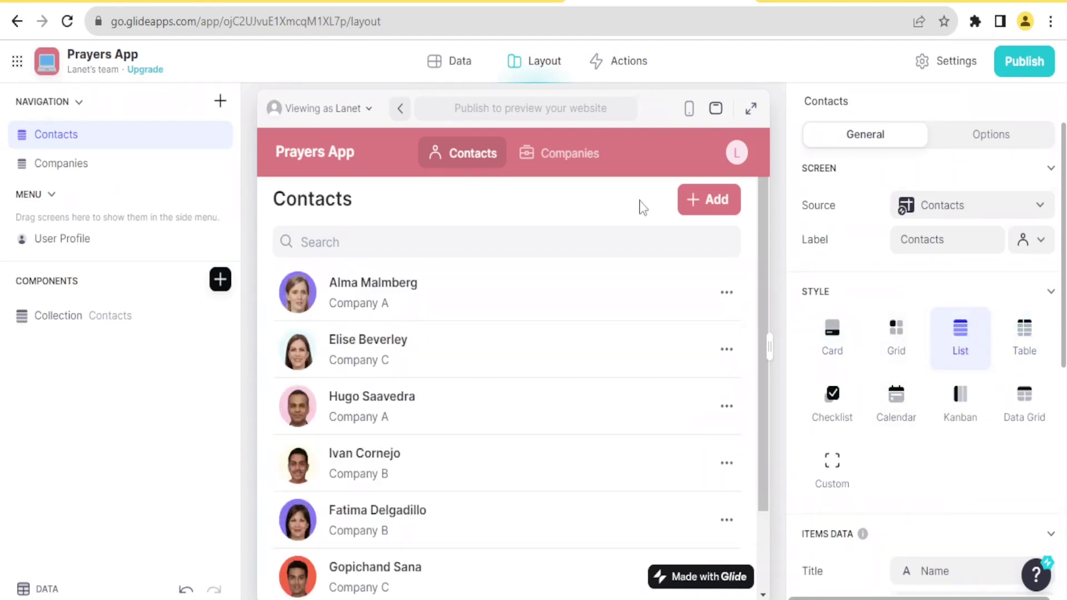
click(454, 65)
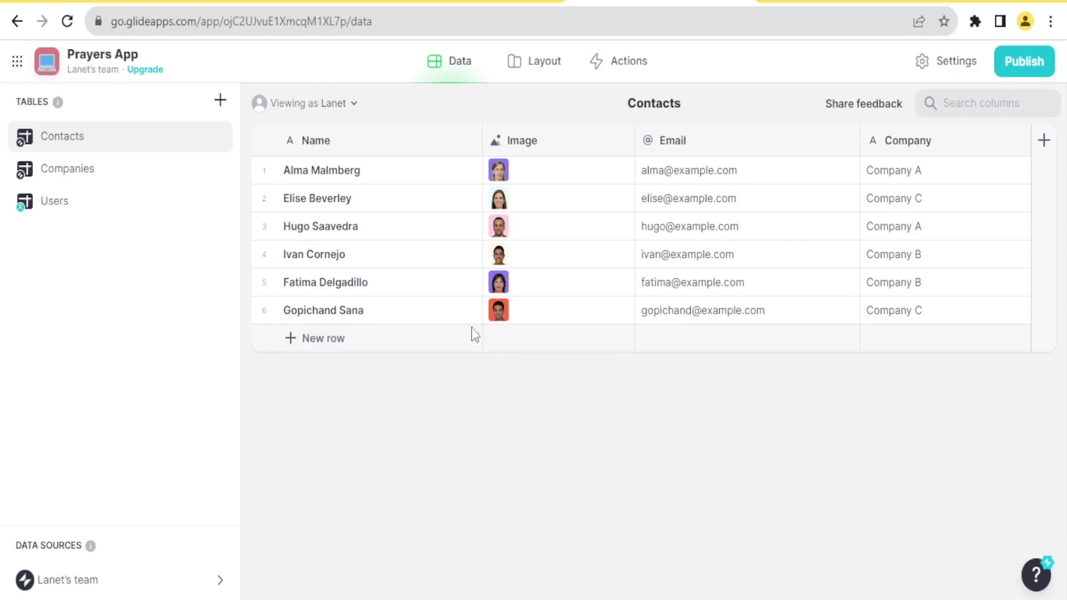
Add a new Contacts row named NjoshNet Production
click(337, 340)
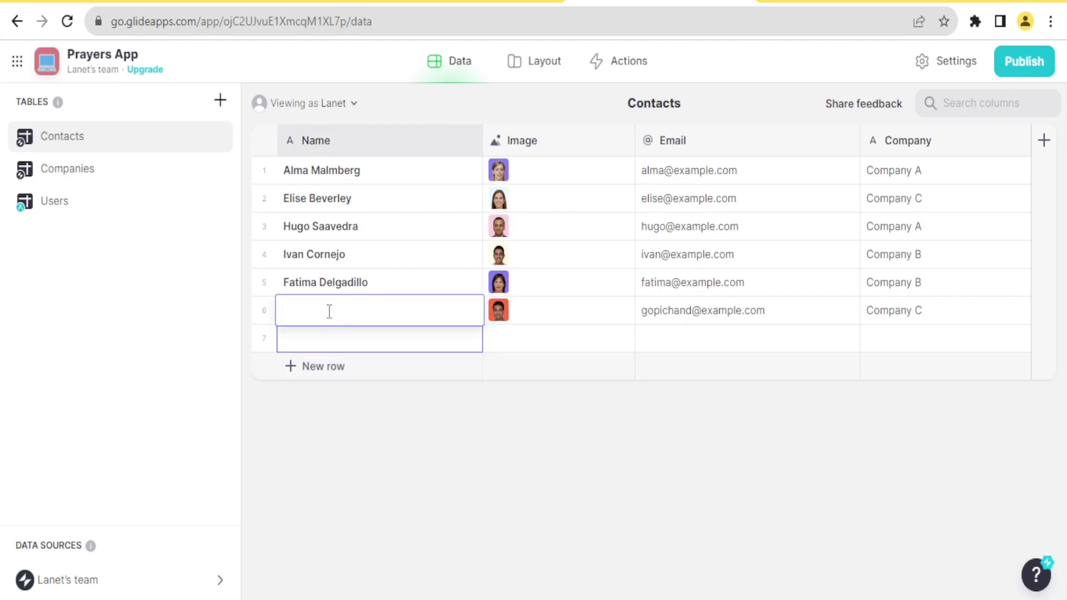
text(NjoshNet Production)
click(550, 313)
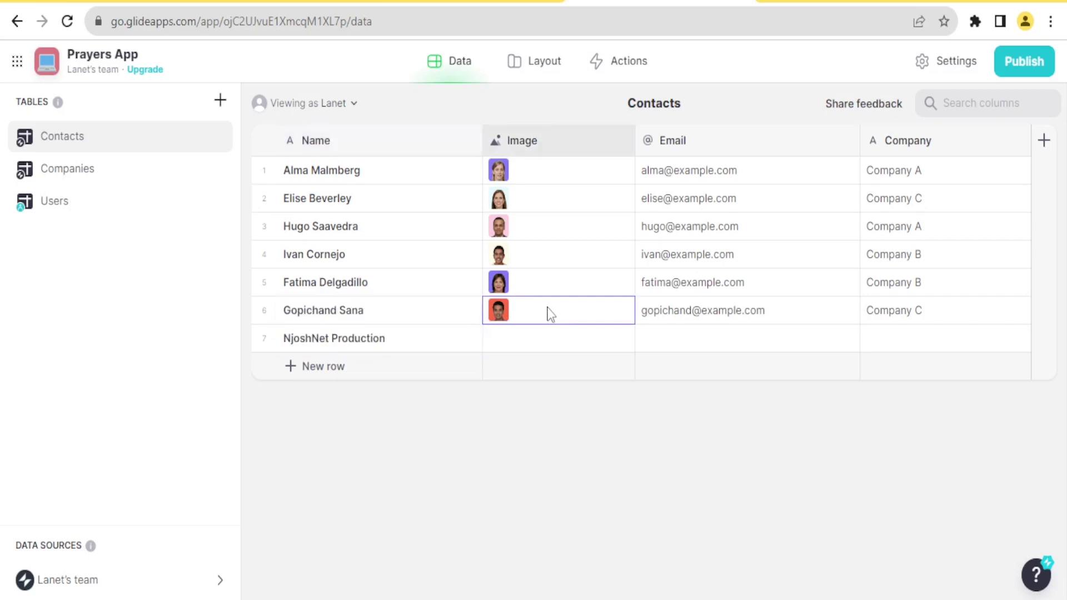
Upload a portrait photo from the computer into the new contact's Image cell
click(434, 343)
click(491, 349)
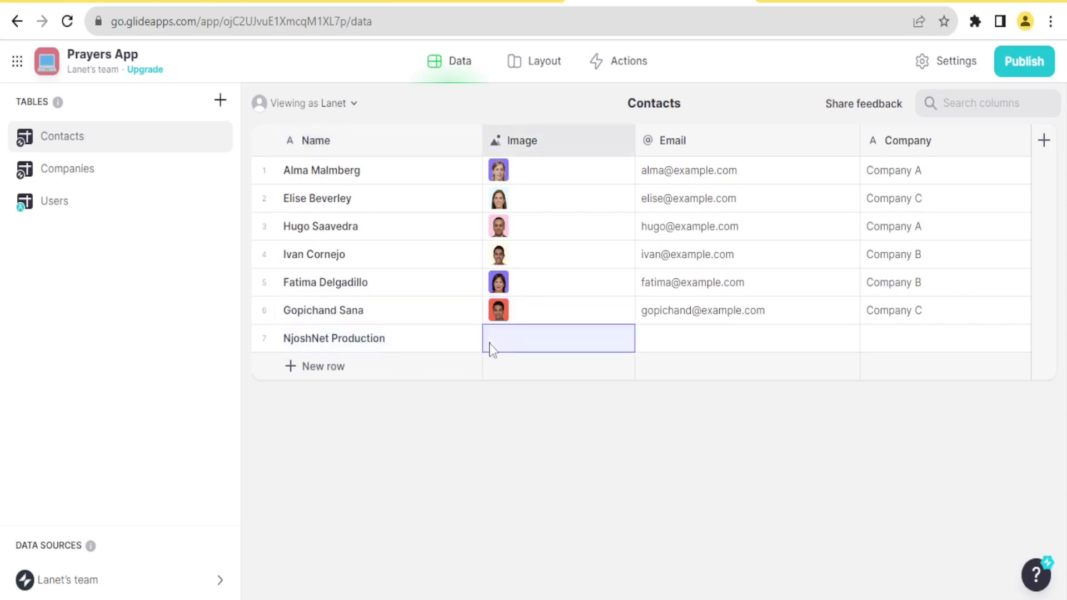
click(502, 354)
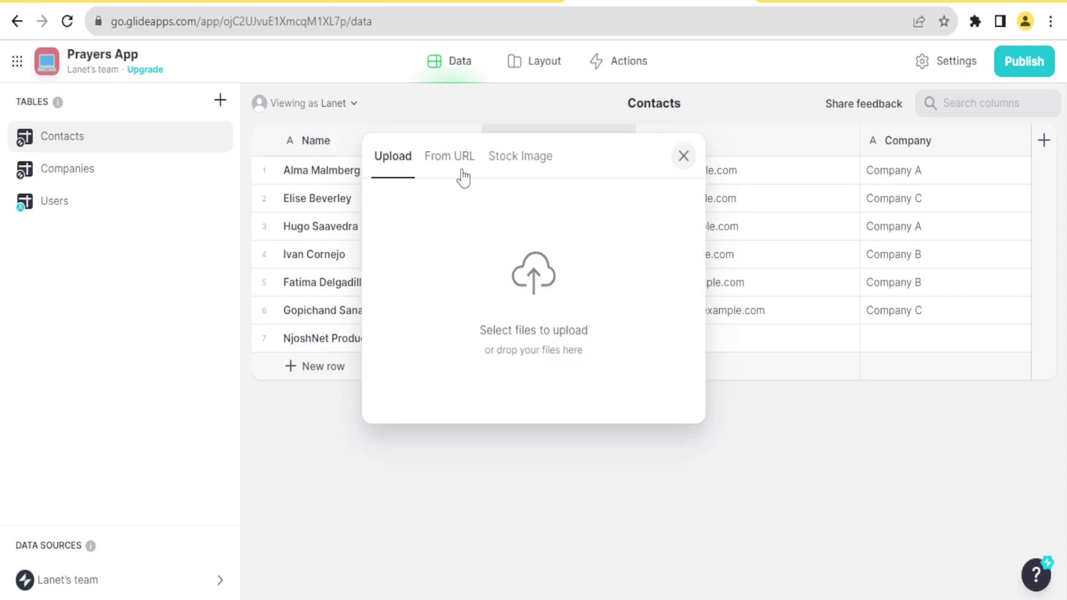
click(526, 162)
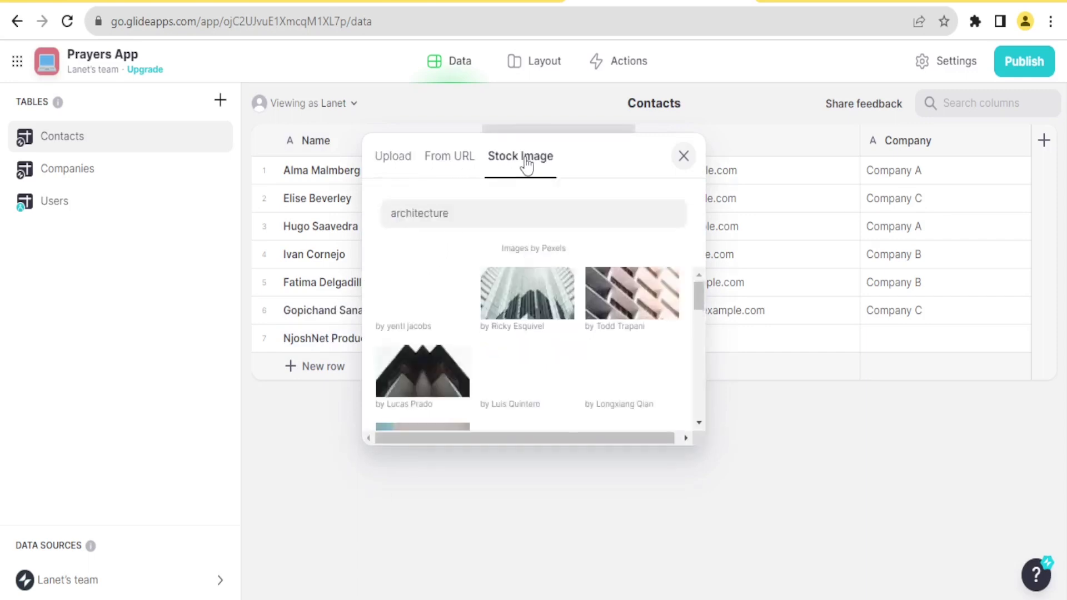
mouse_move(702, 306)
mouse_down()
mouse_move(694, 369)
mouse_move(691, 291)
mouse_up()
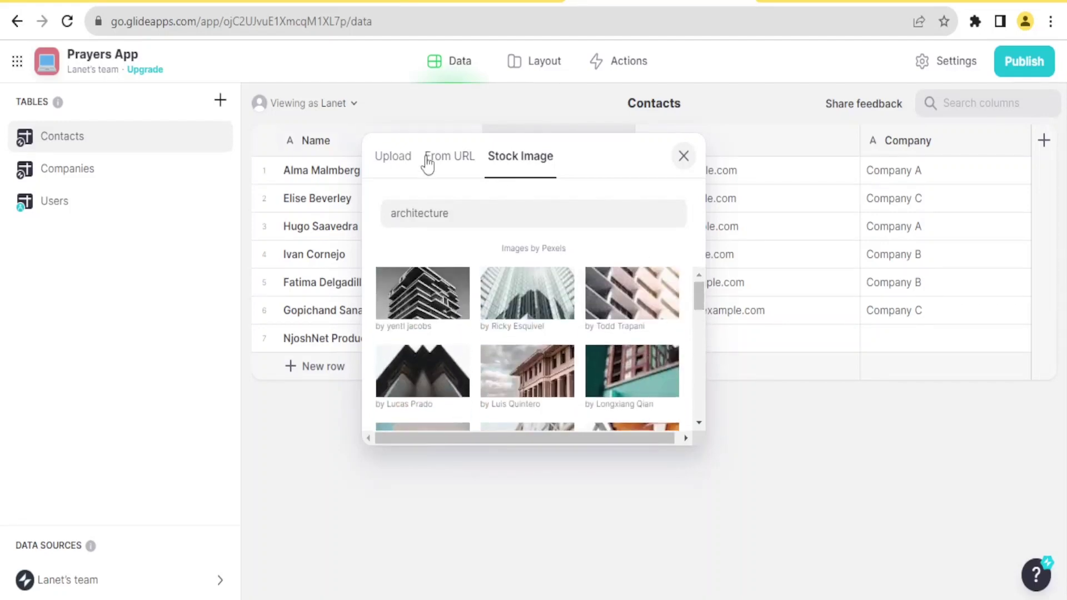
click(402, 162)
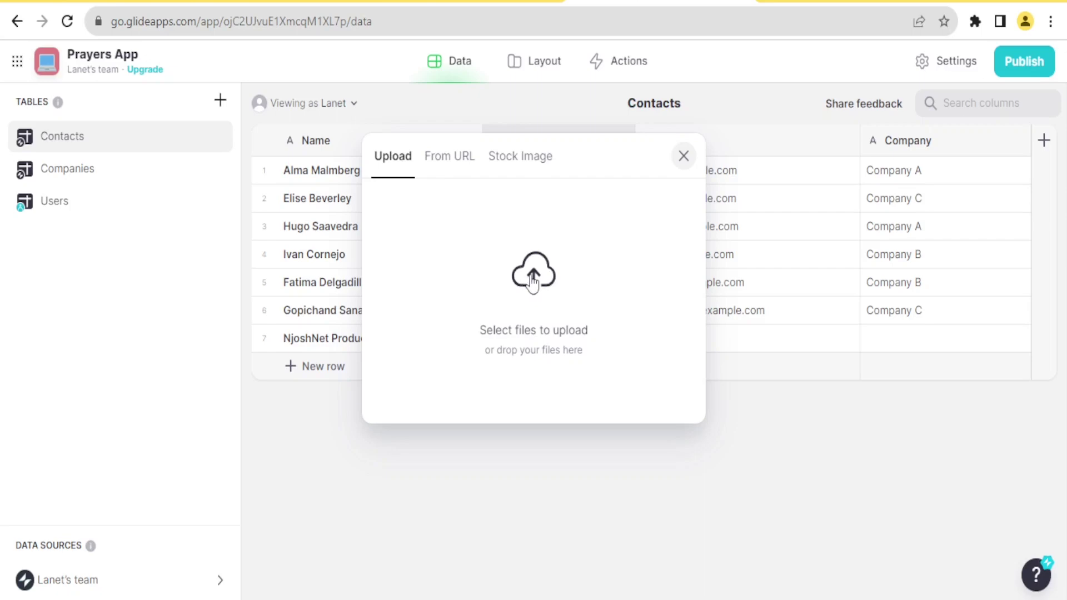
click(532, 280)
click(359, 201)
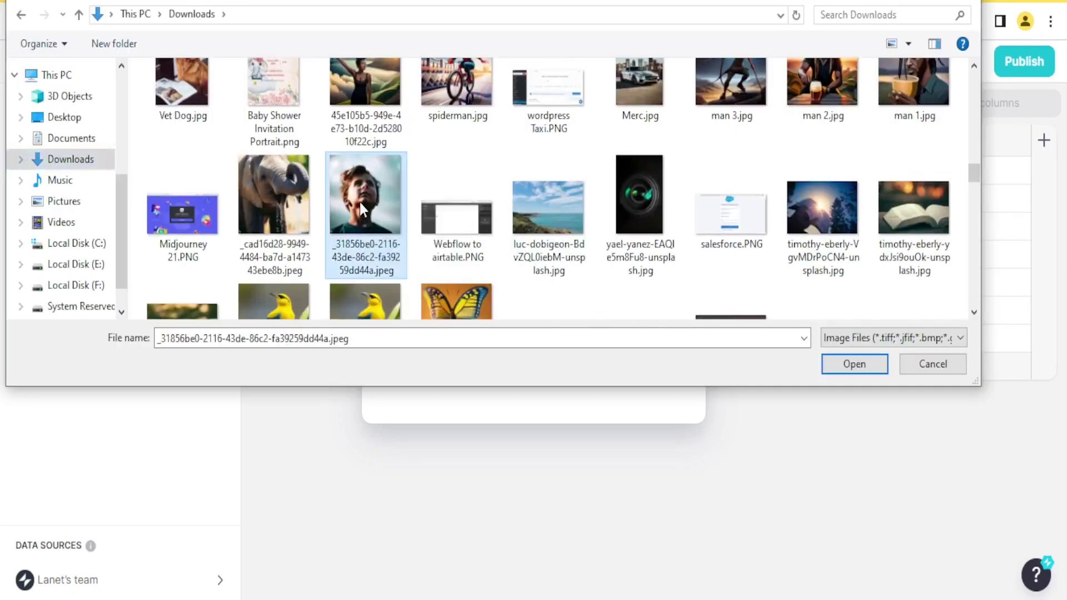
click(854, 364)
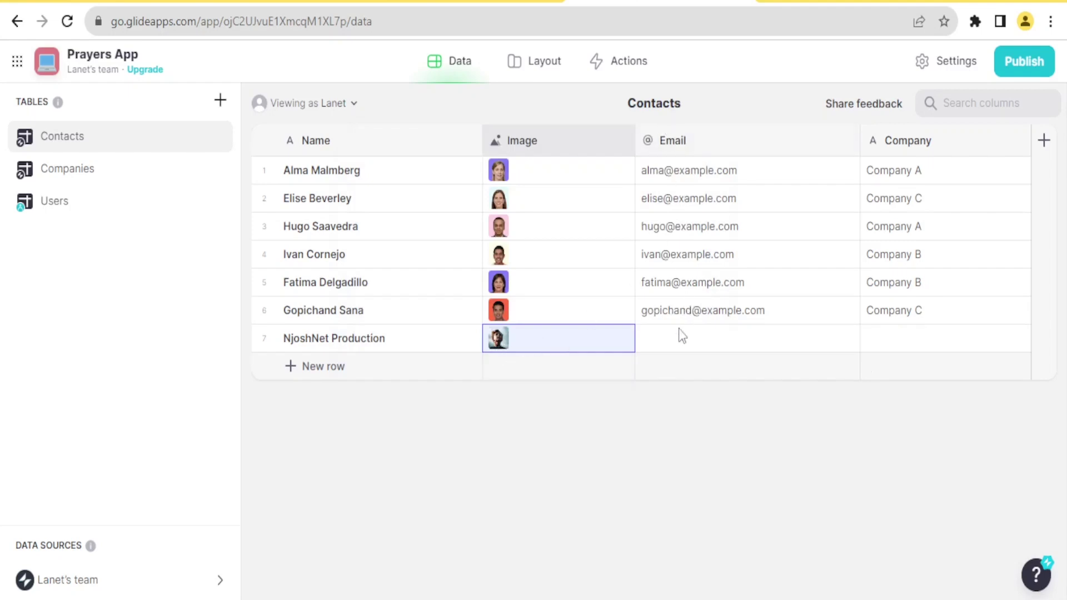
Enter the contact's e-mail address and set the Company to NjoshNet Kenya
click(680, 348)
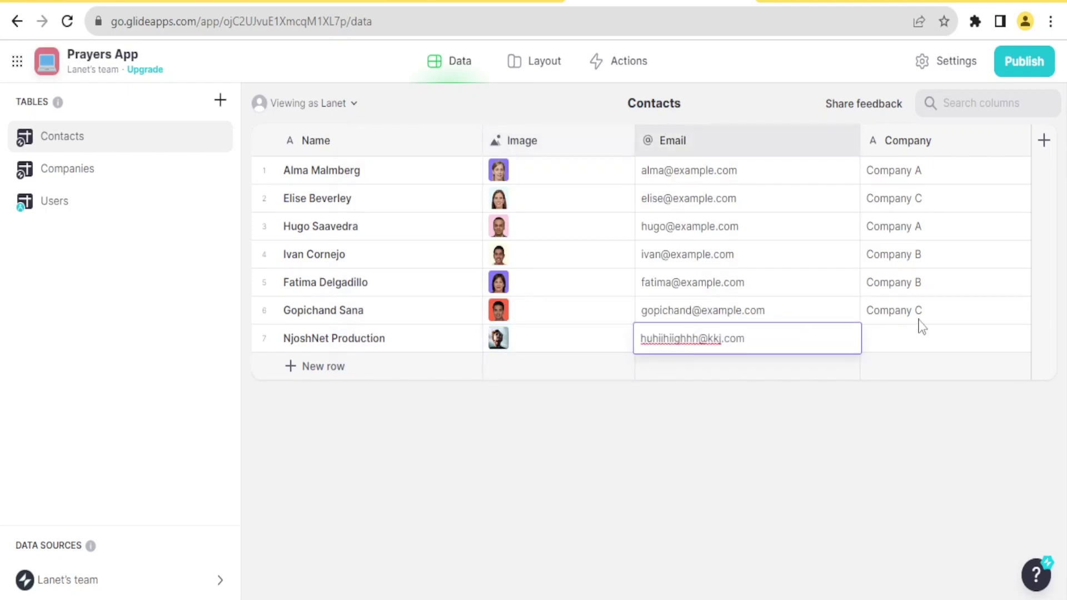
click(912, 334)
click(898, 337)
text(NjoshNet Kenya)
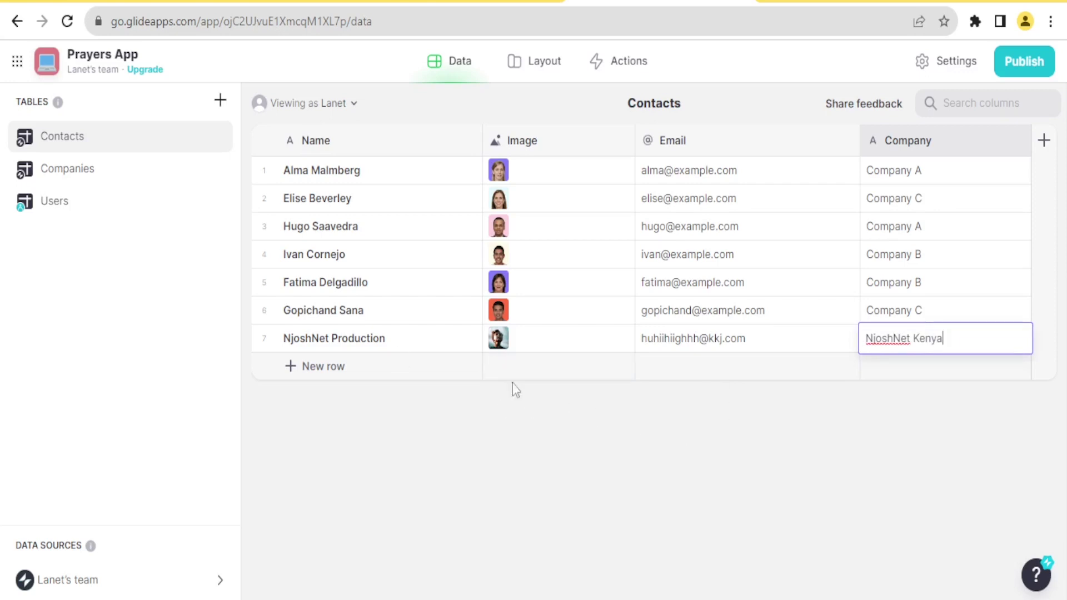
Tick sample contact rows 5 and 6 and request their deletion
click(264, 310)
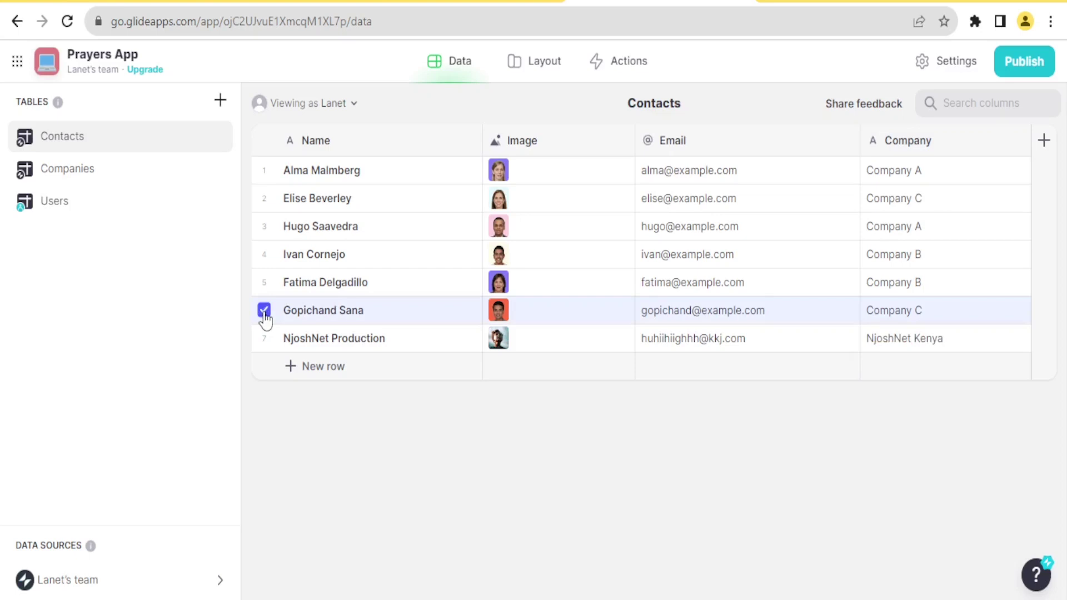
click(264, 284)
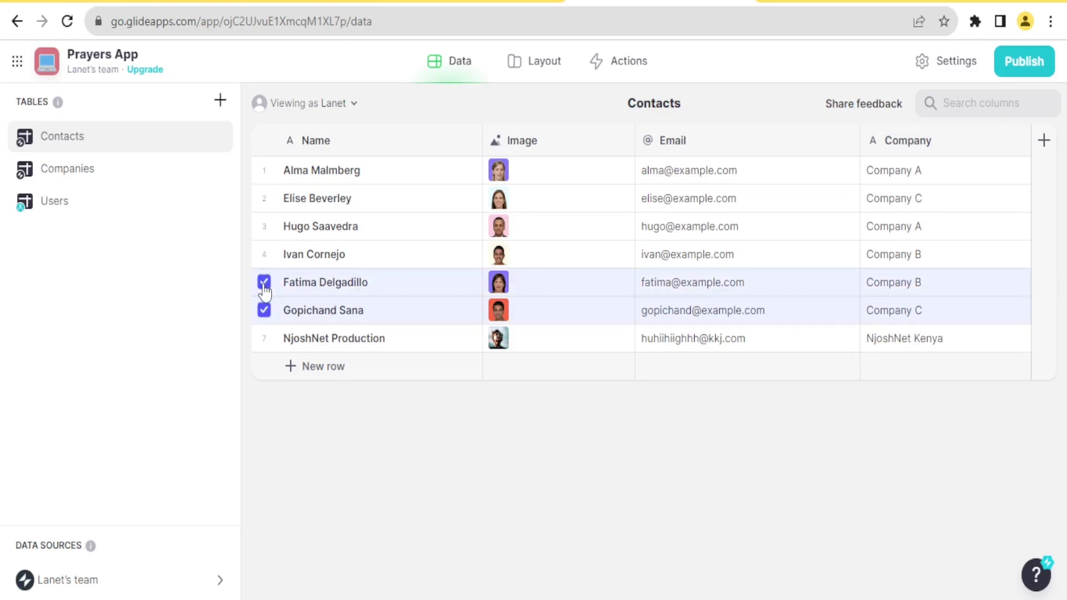
key(Delete)
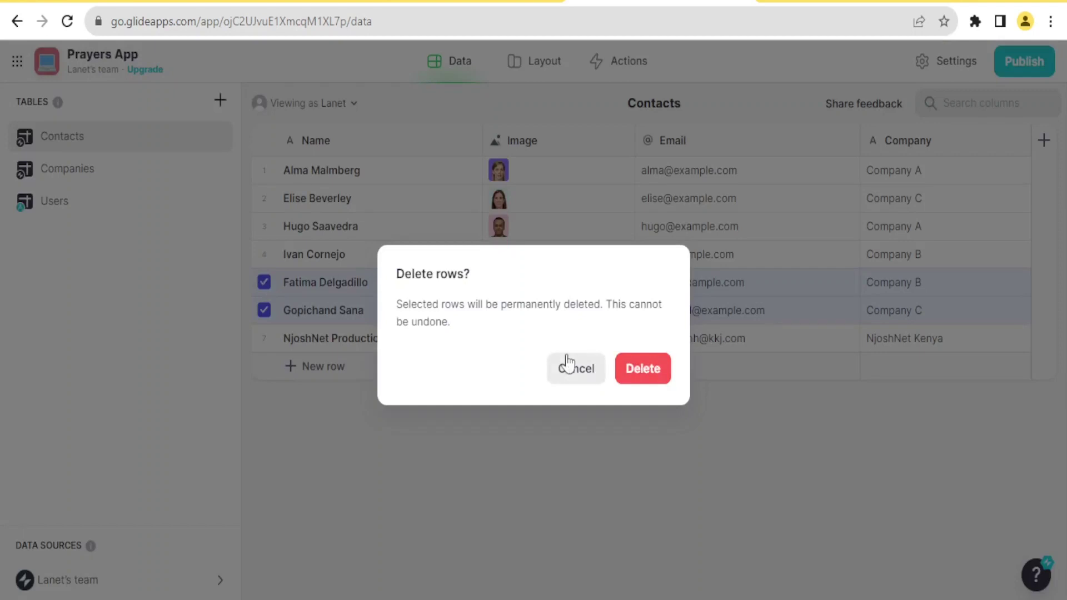
Confirm deleting the two rows, tick two more sample contacts for removal, then go to Layout
click(656, 374)
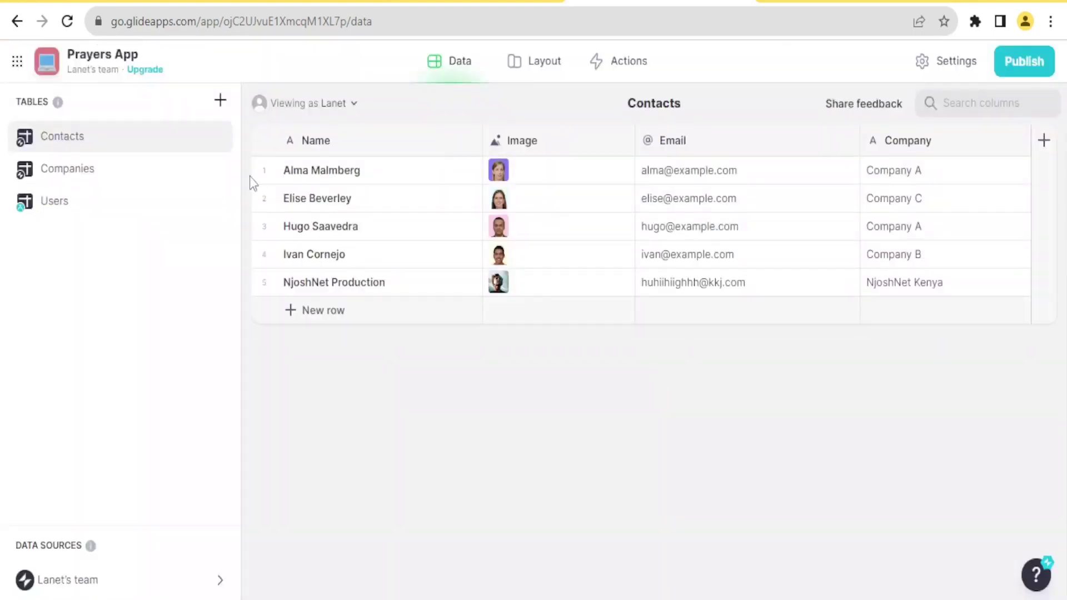
click(263, 173)
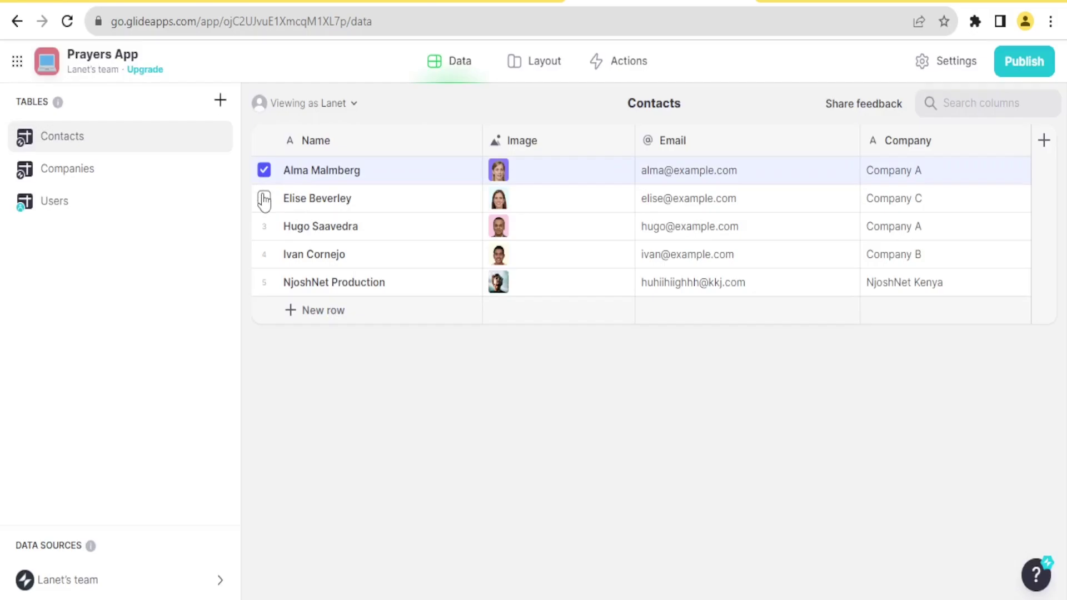
click(263, 199)
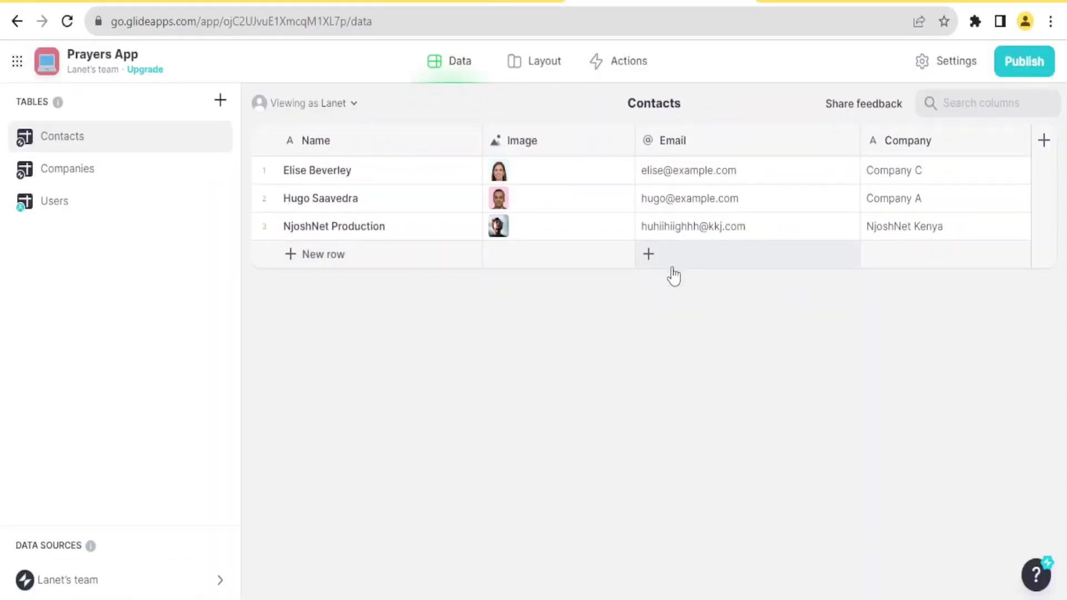
click(525, 70)
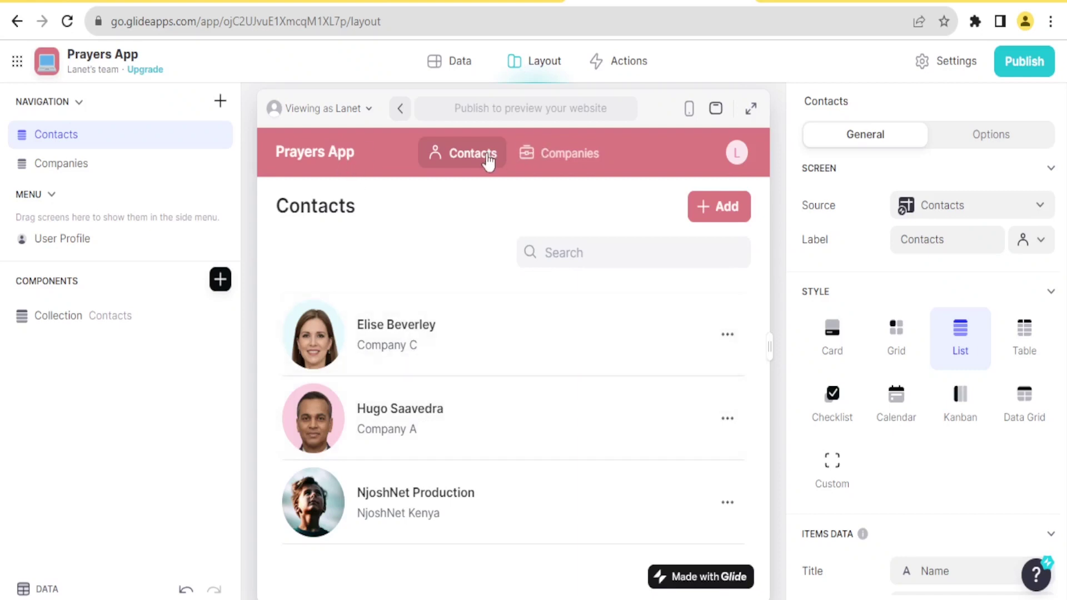
Show the Companies screen, glance at Actions, and scroll the properties panel down
click(557, 159)
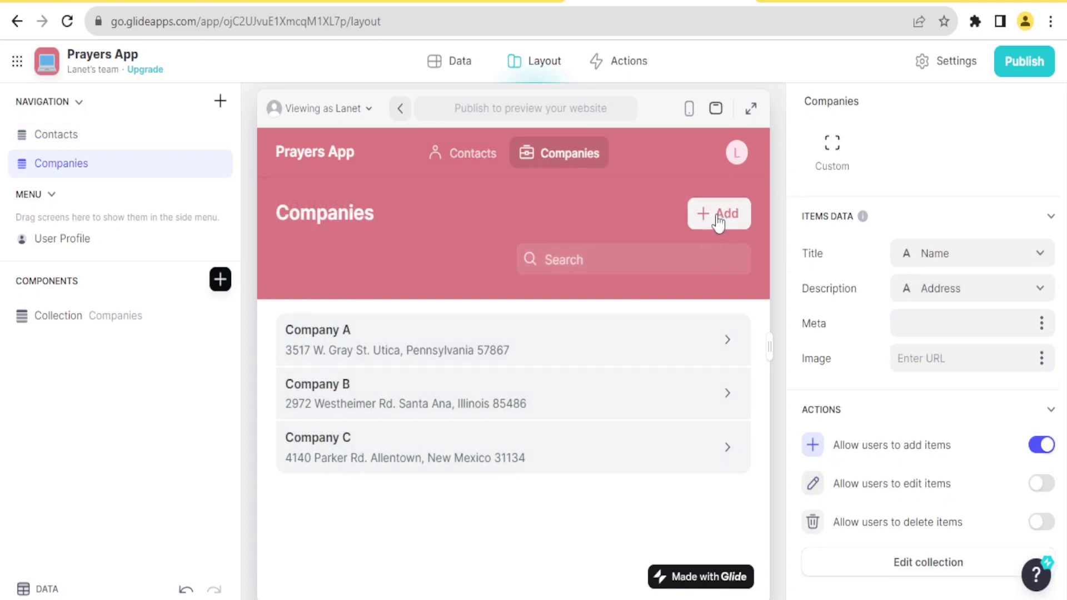
click(633, 63)
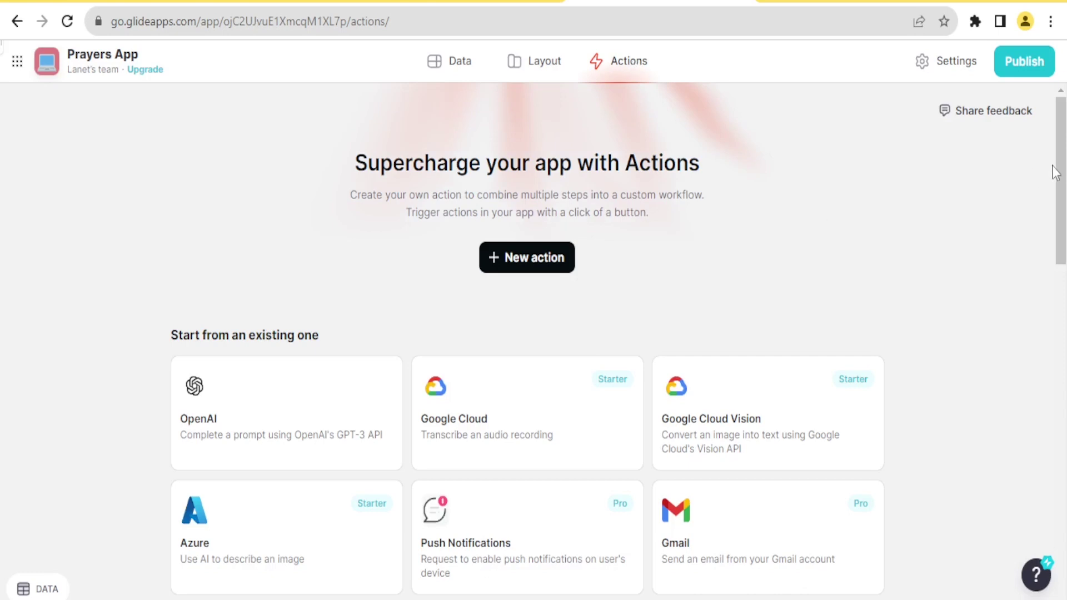
drag(1056, 174, 1055, 201)
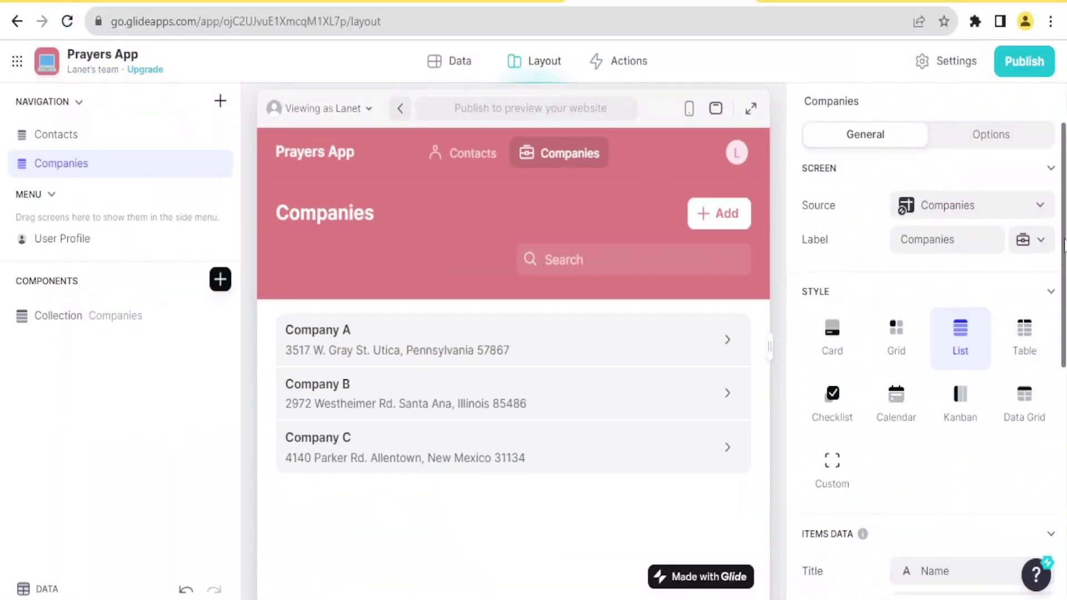
drag(1064, 245, 1065, 377)
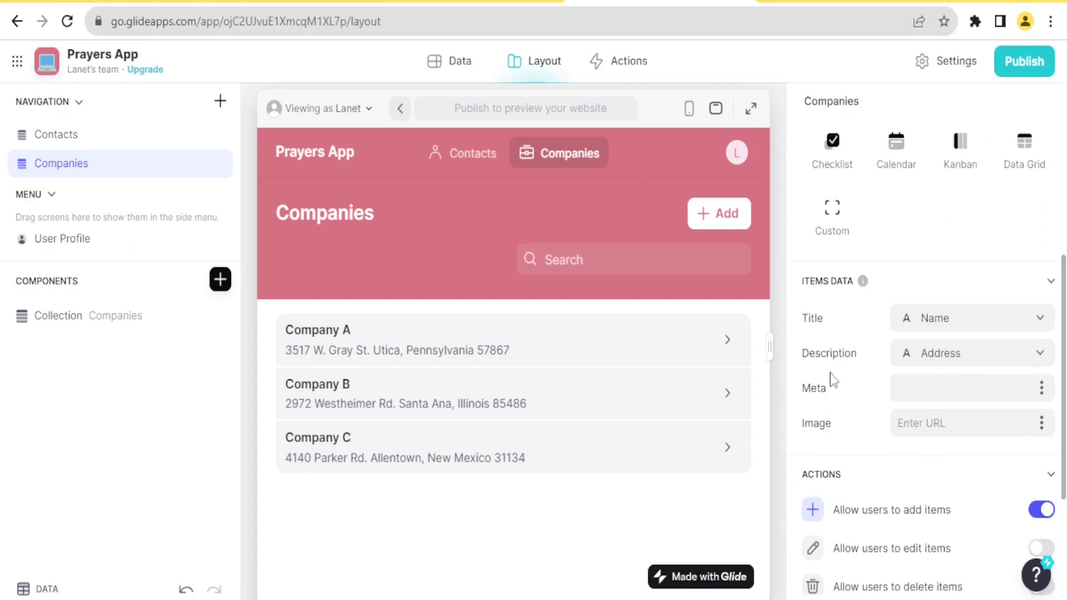
Set the Companies item title to custom text 'Warriors', fixing the 'Warroprs' typo
click(1038, 321)
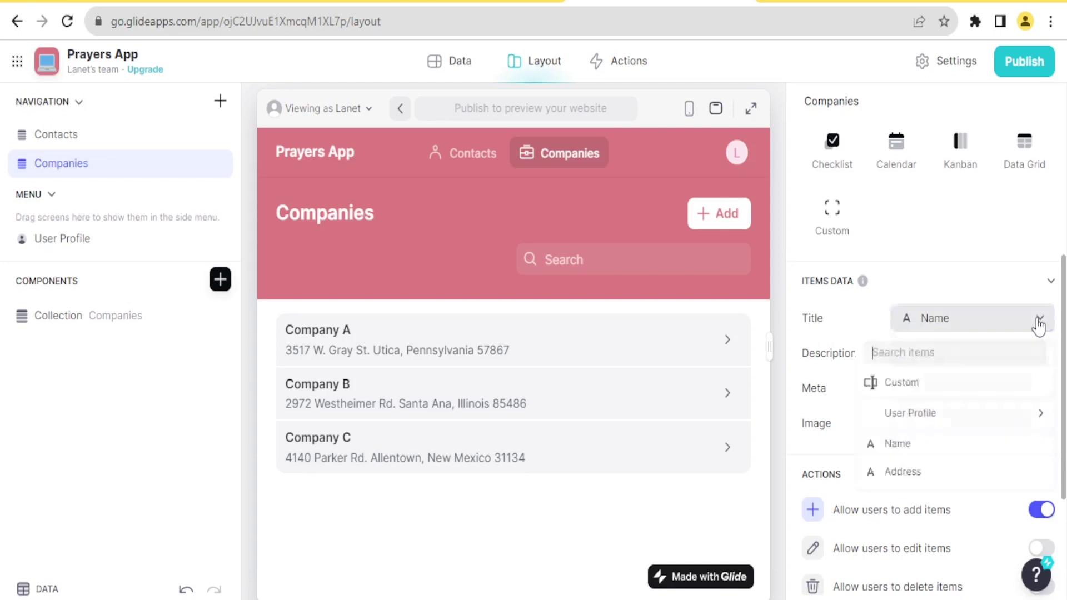
click(897, 390)
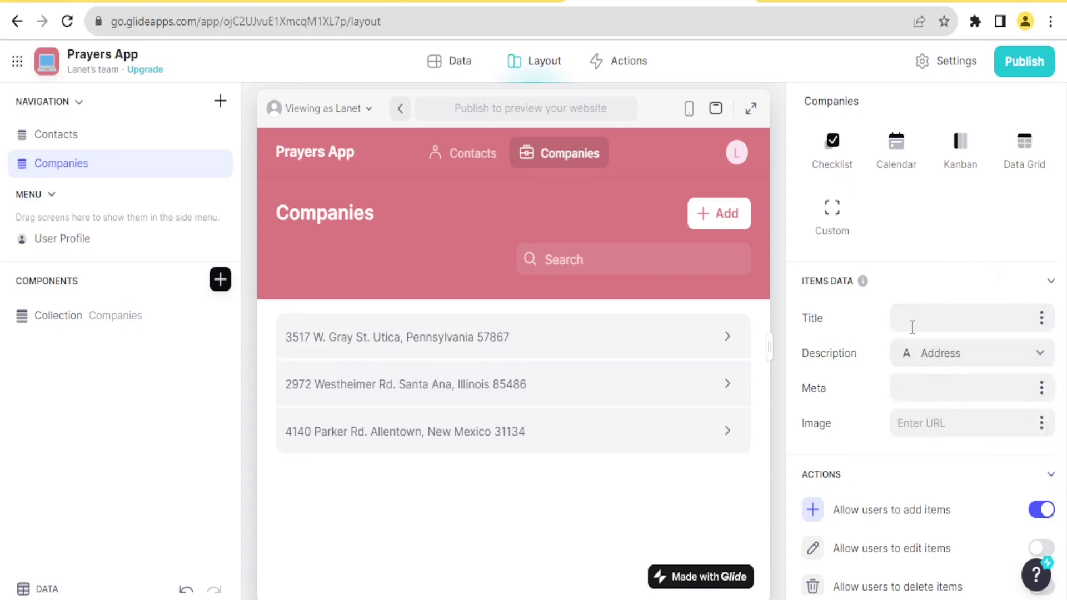
text(W)
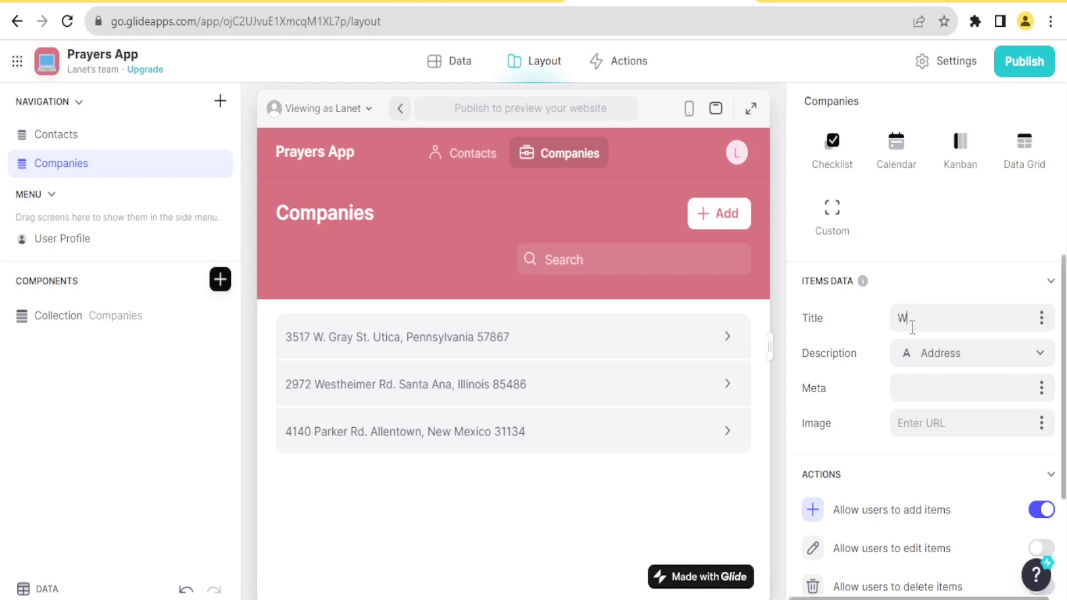
text(arroprs)
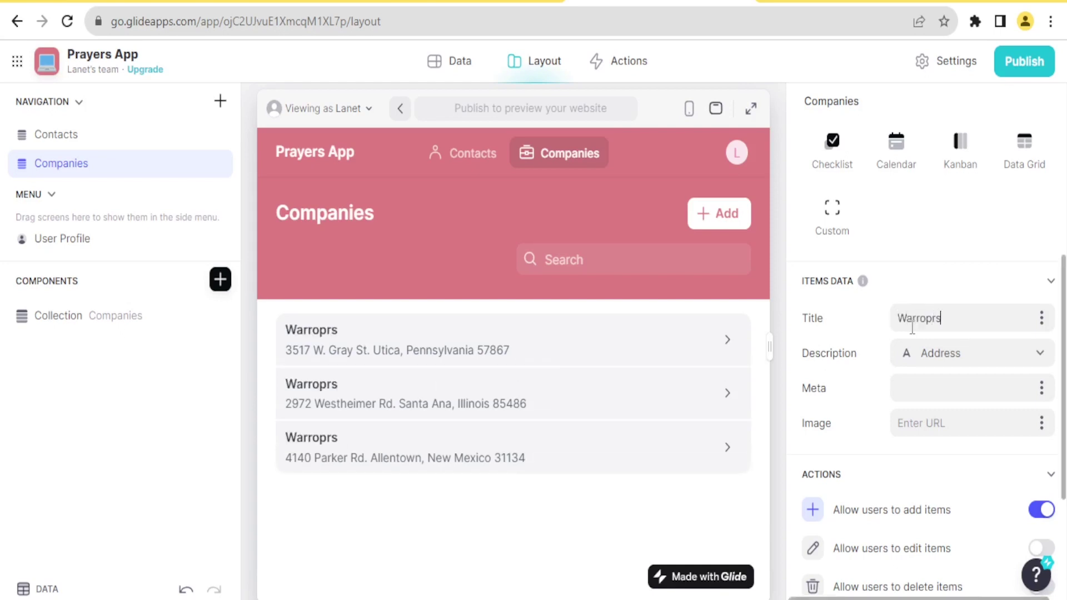
key(BackSpace)
key(BackSpace)
key(BackSpace)
key(BackSpace)
text(iors)
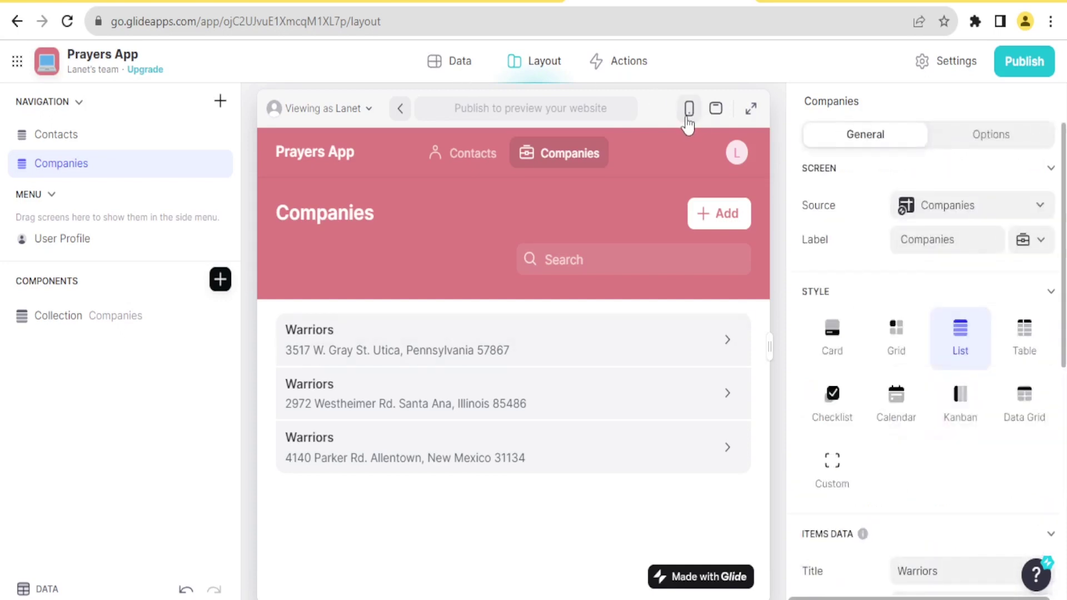
In mobile preview, give the Companies tab a house icon, then view the Companies data table
click(689, 114)
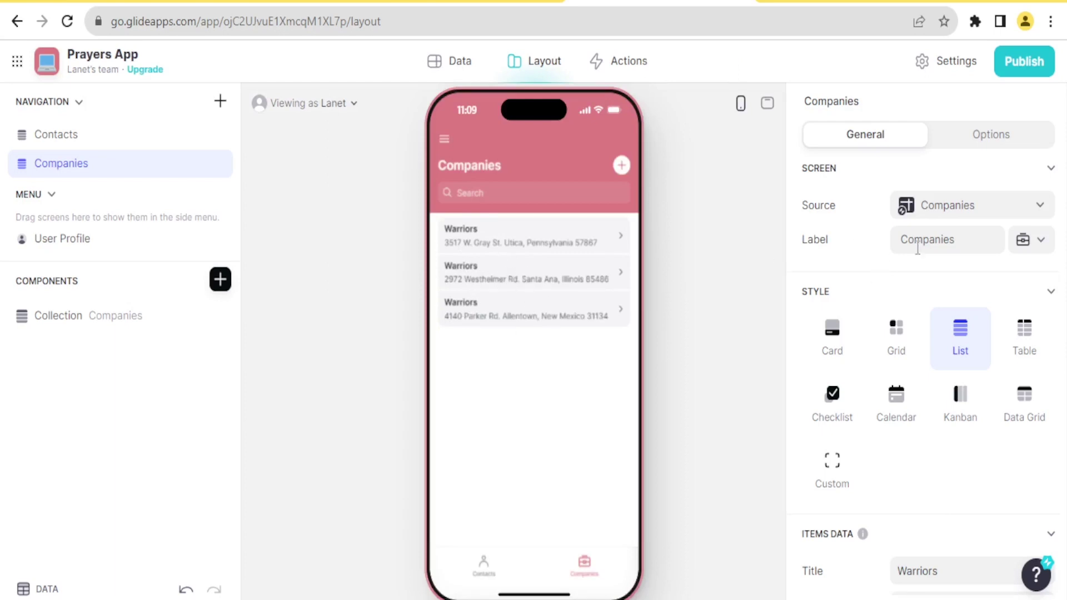
click(1040, 240)
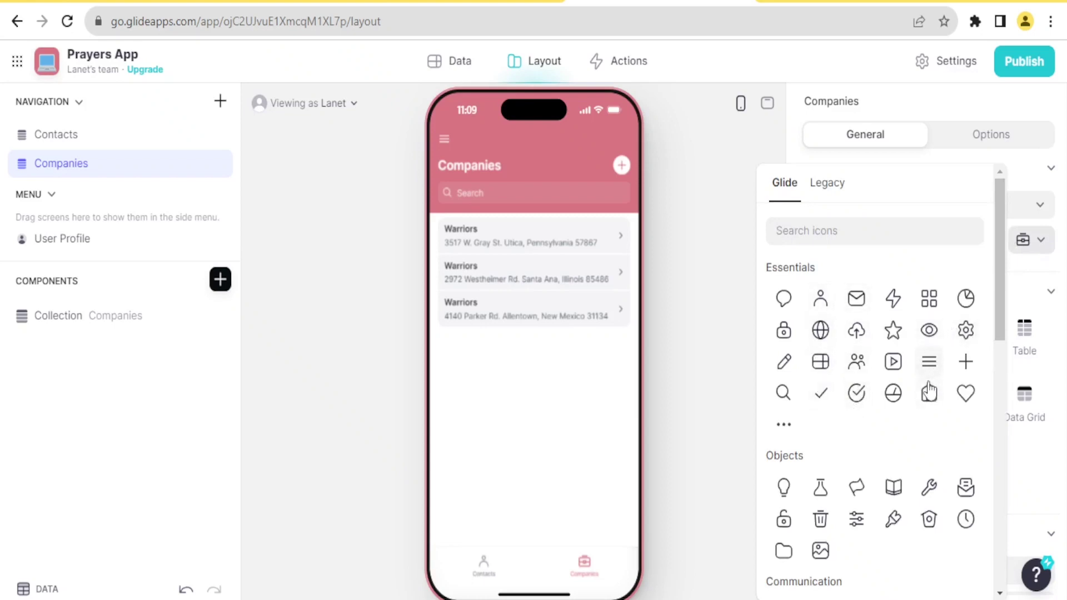
click(929, 394)
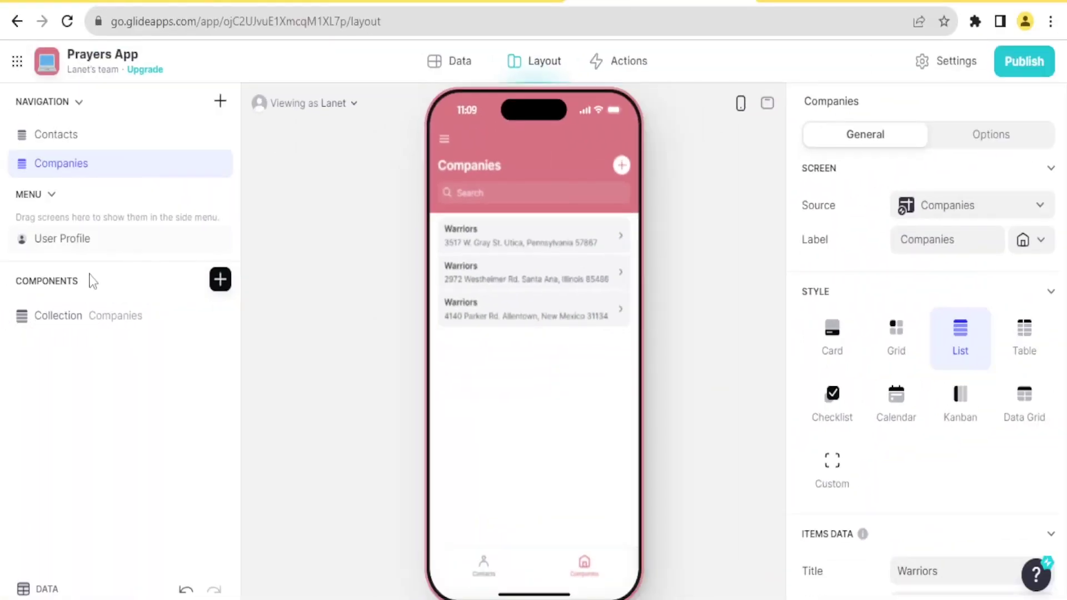
click(458, 63)
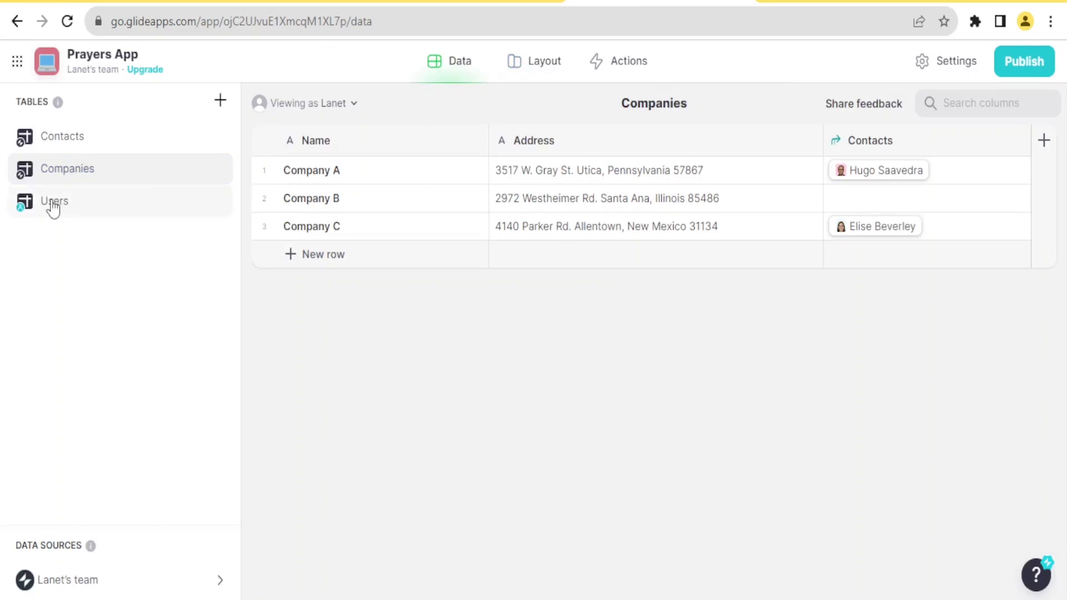
Look over the Users table's single user row, then go back to the Companies screen layout
click(54, 205)
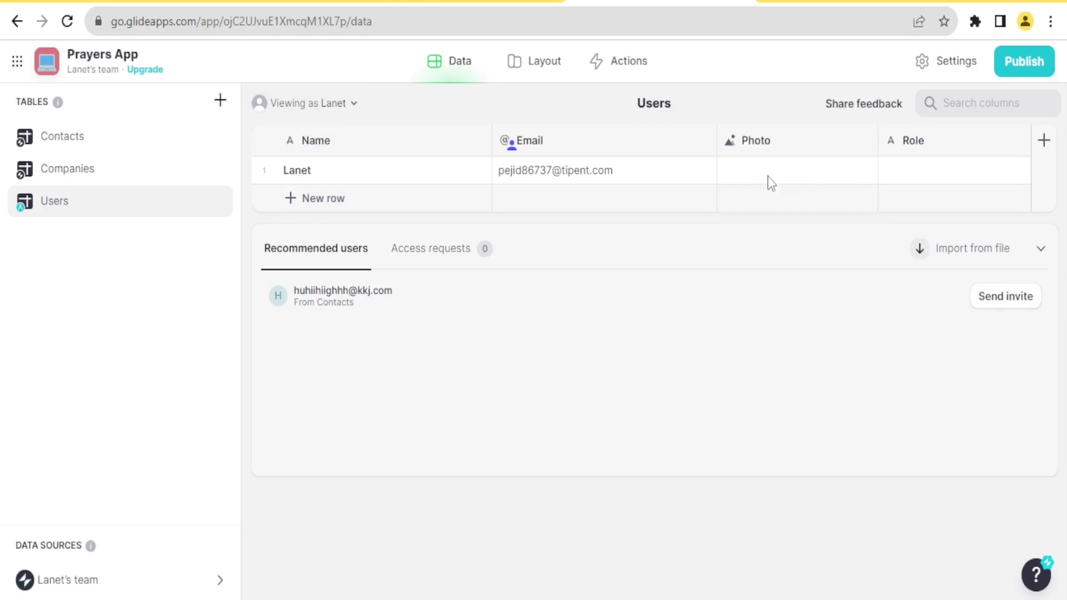
click(542, 75)
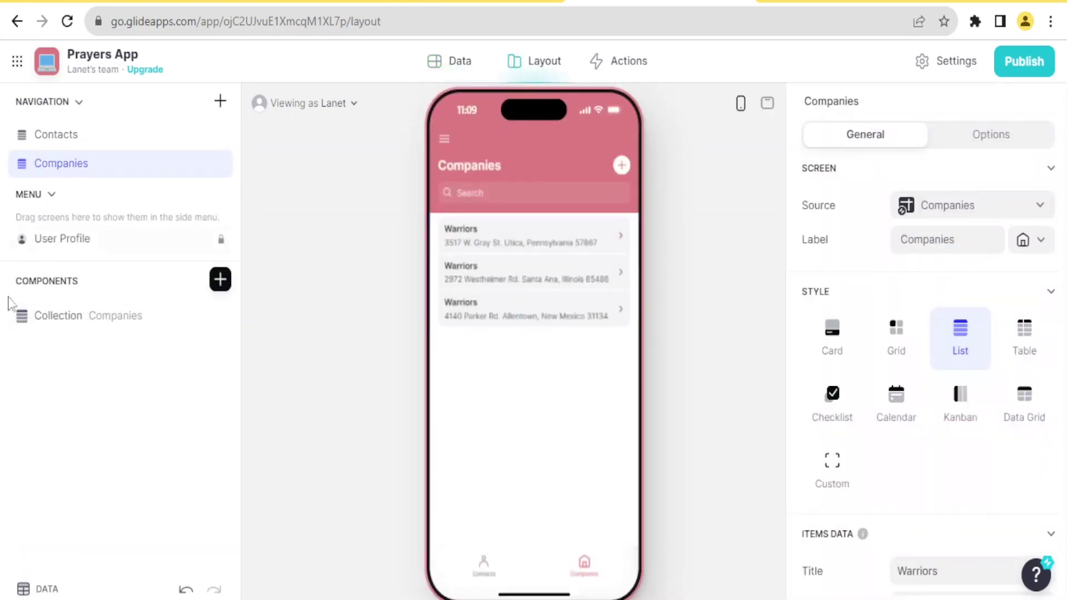
Preview the Contacts and Companies screens in desktop layout, then open the Add company form
click(56, 324)
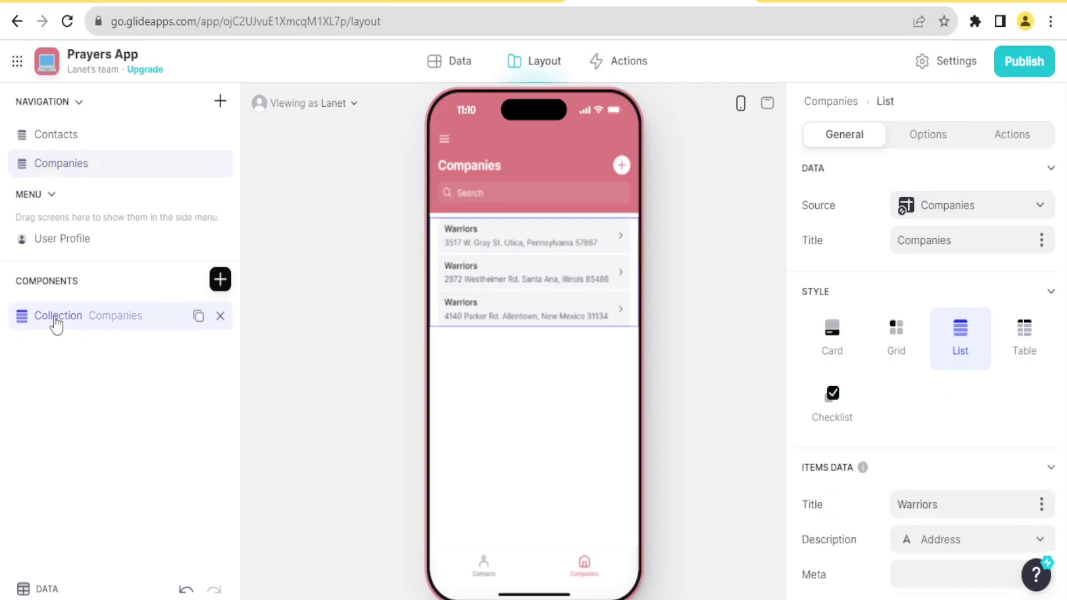
double_click(49, 317)
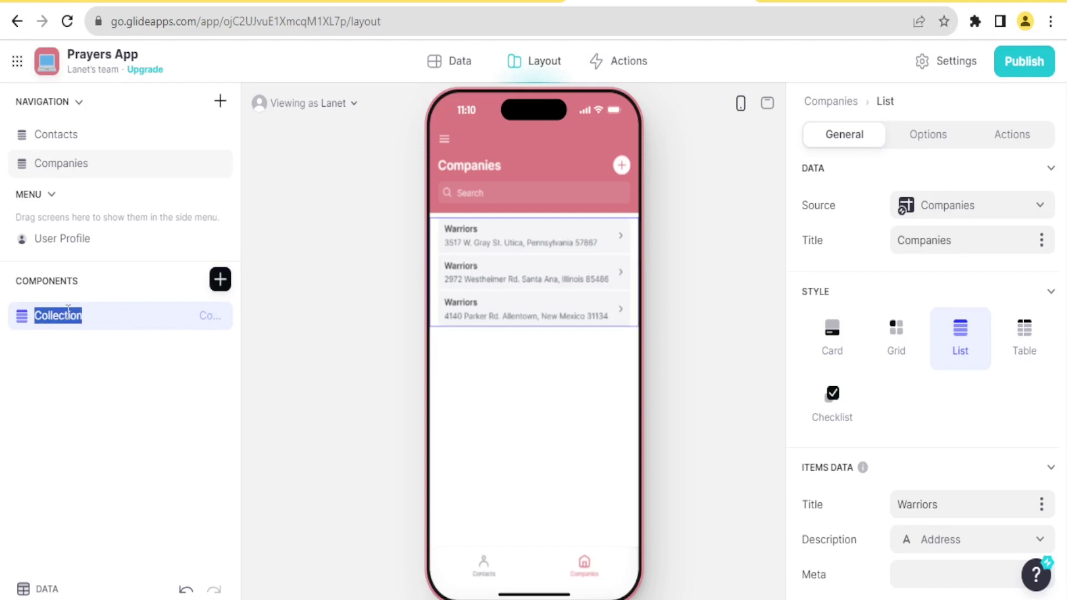
click(771, 108)
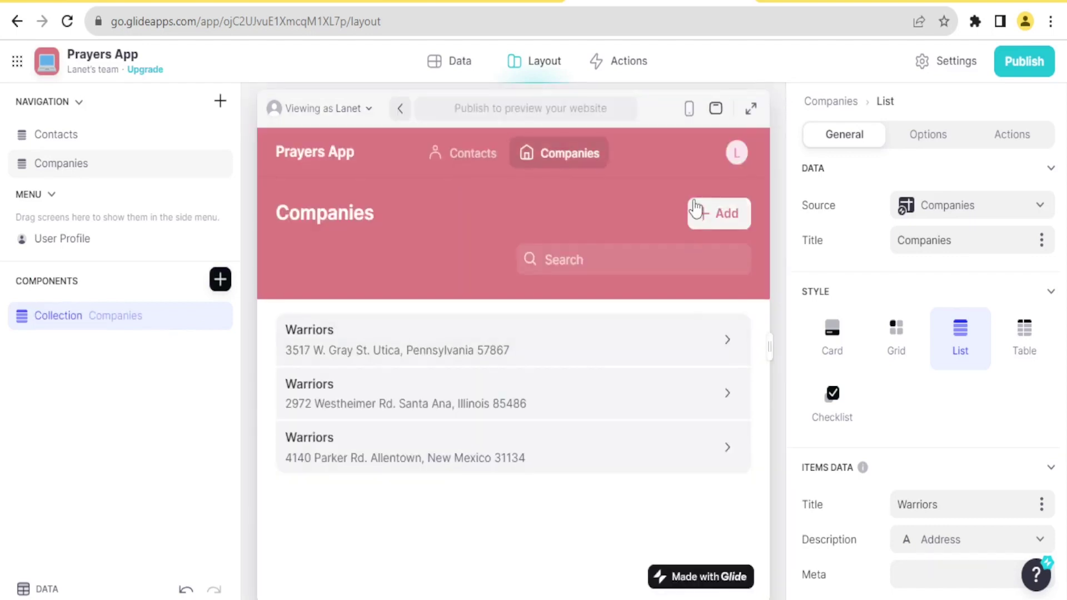
click(461, 158)
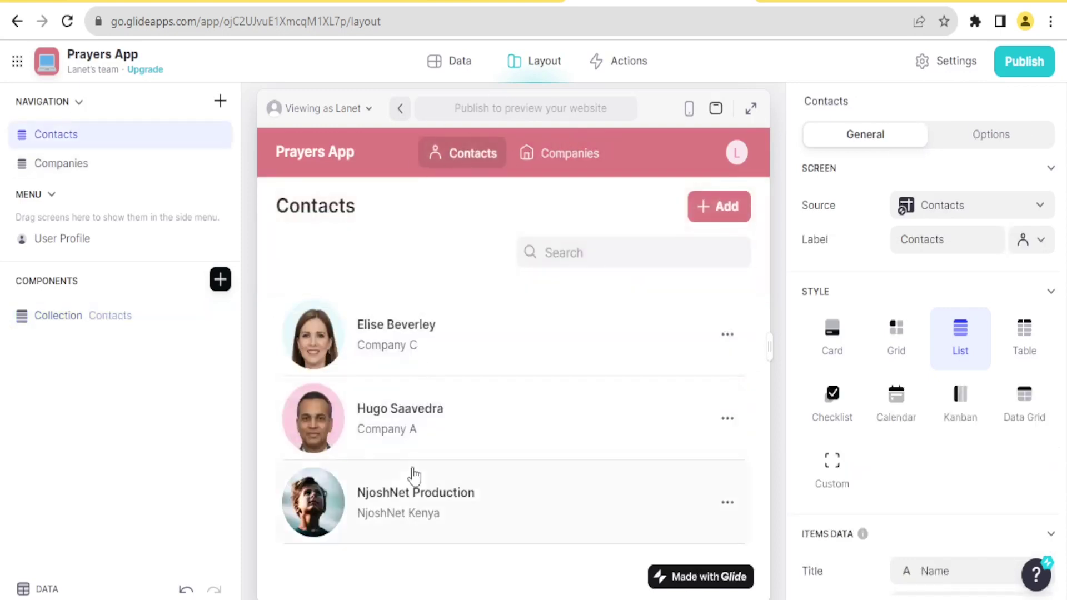
click(557, 164)
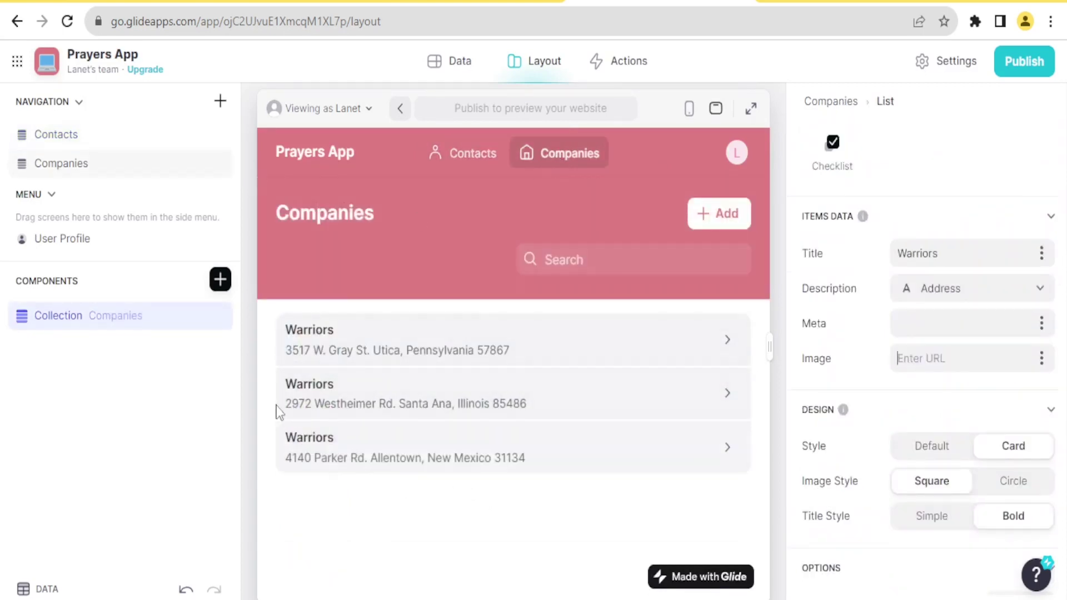
click(713, 214)
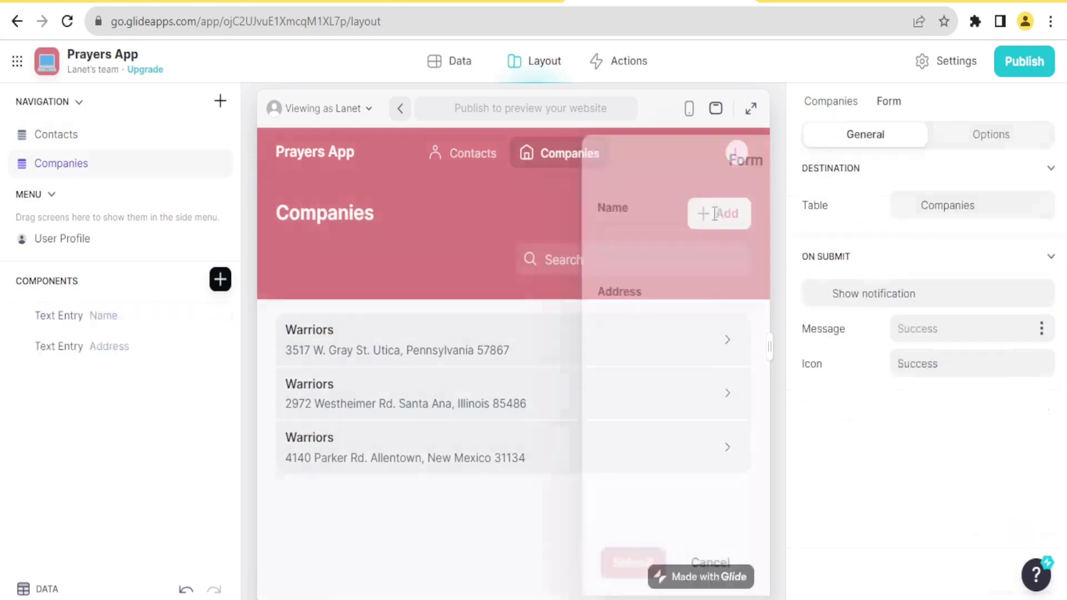
Submit a test company with name ABC and address !"£ through the form
click(505, 242)
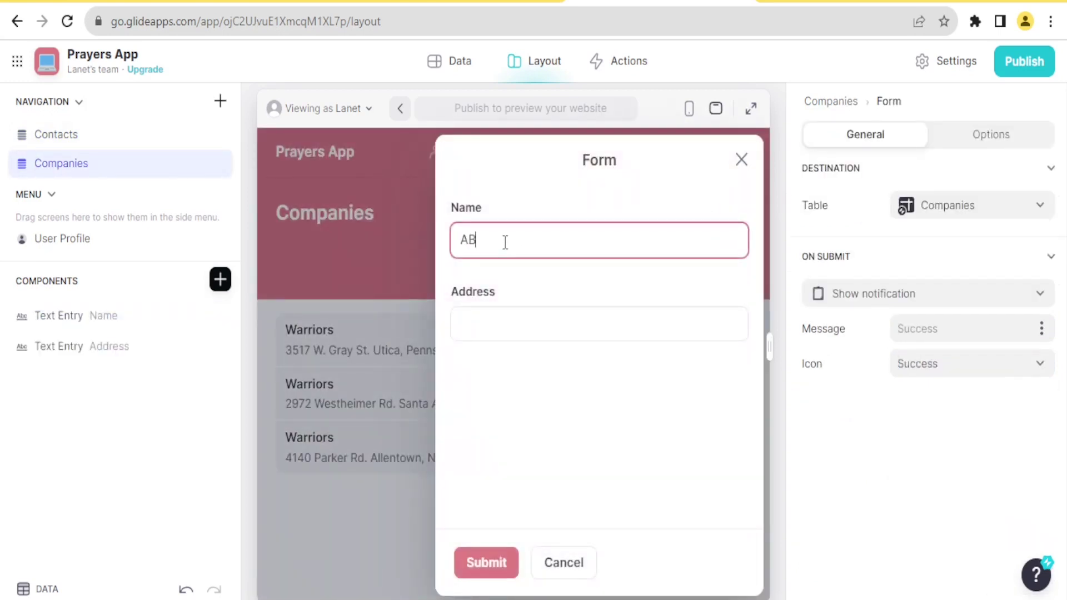
click(487, 317)
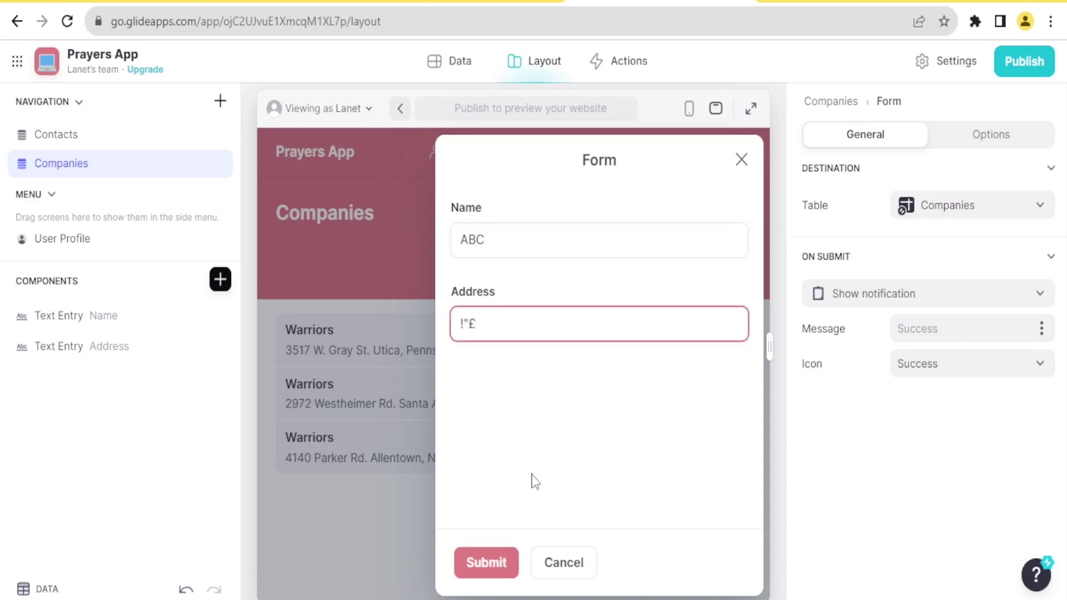
click(495, 562)
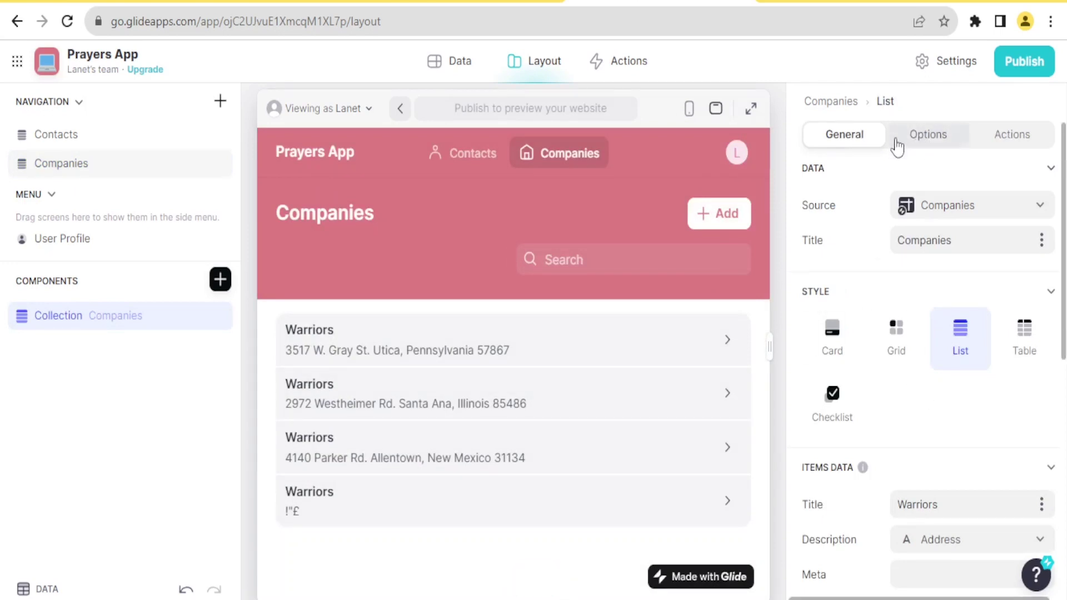
Review the Companies collection's Options and Actions settings
click(925, 142)
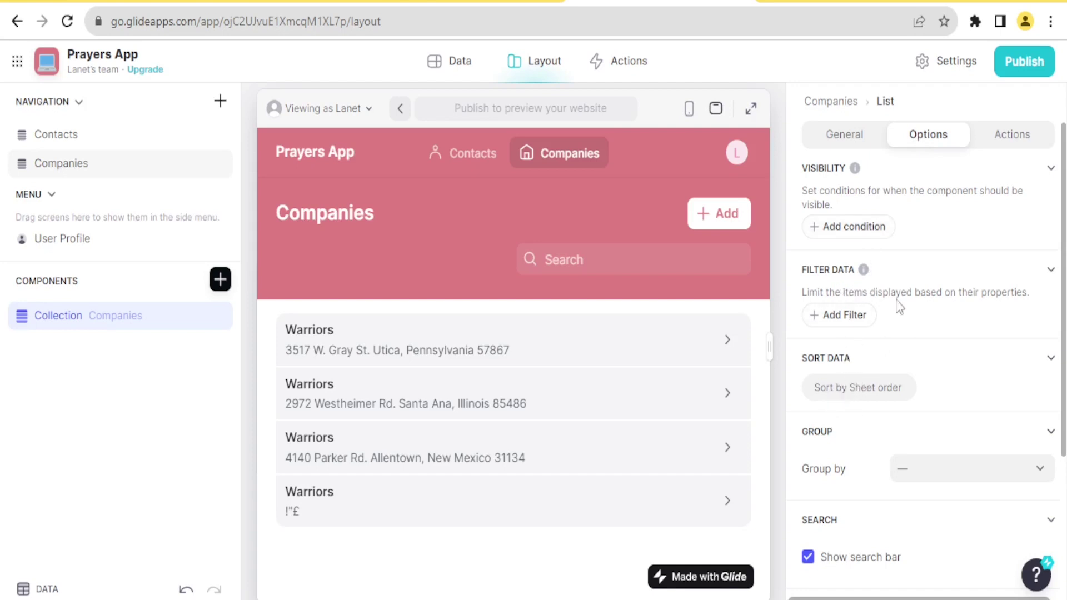
click(1028, 141)
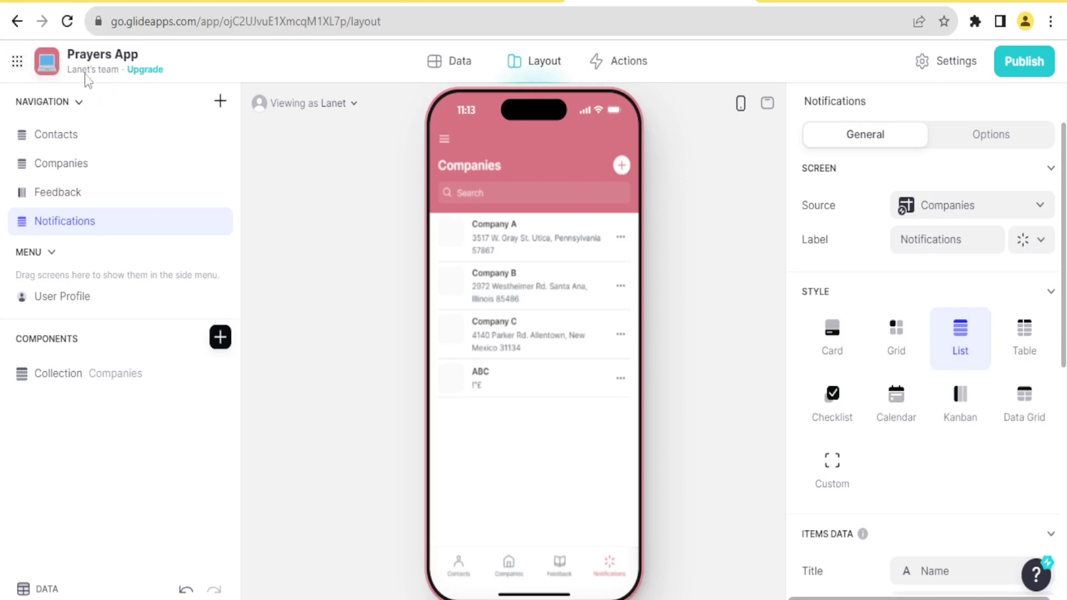
Publish Prayers App at prayers-app-2pi2.glide.page and start inviting a user by e-mail
click(1013, 74)
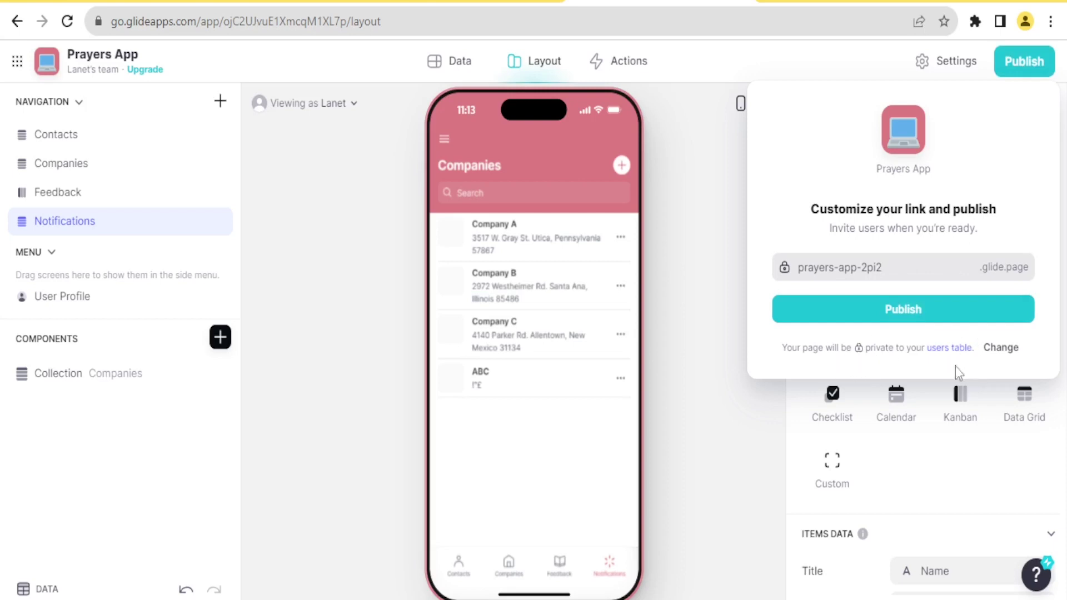
click(908, 323)
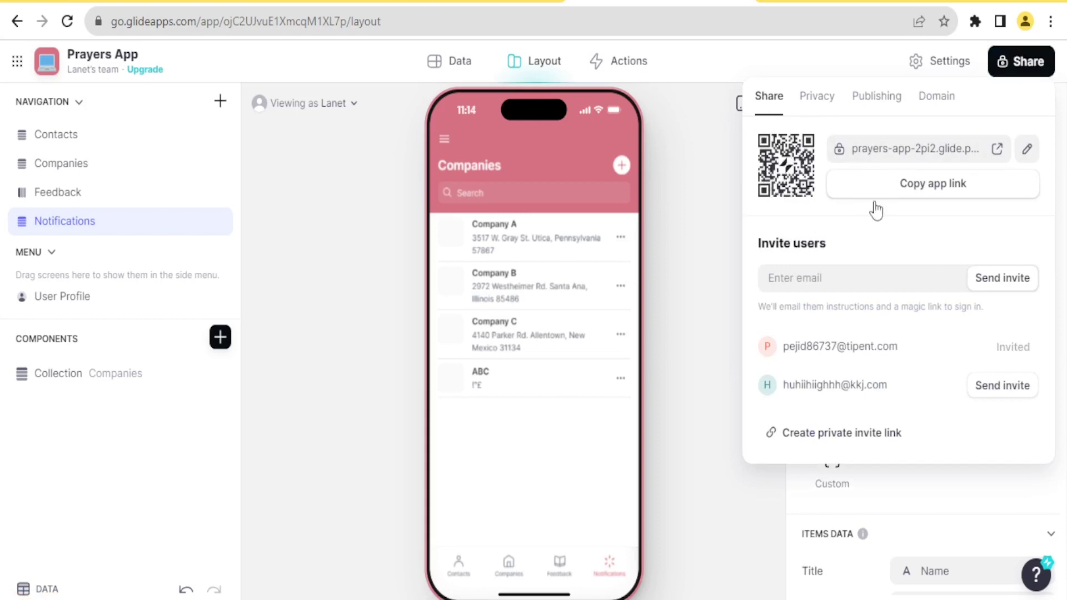
click(831, 277)
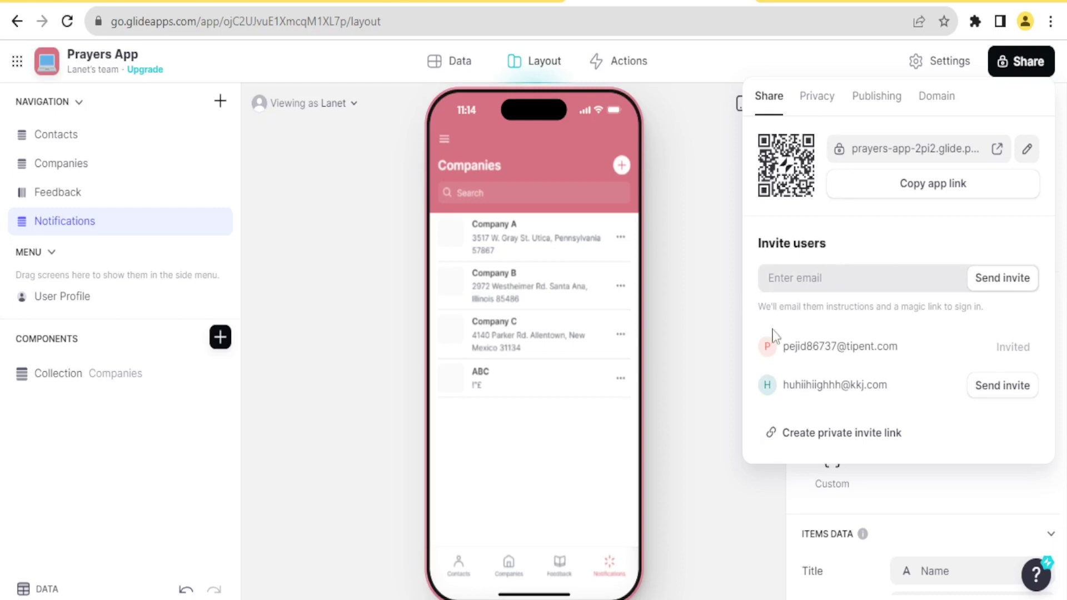